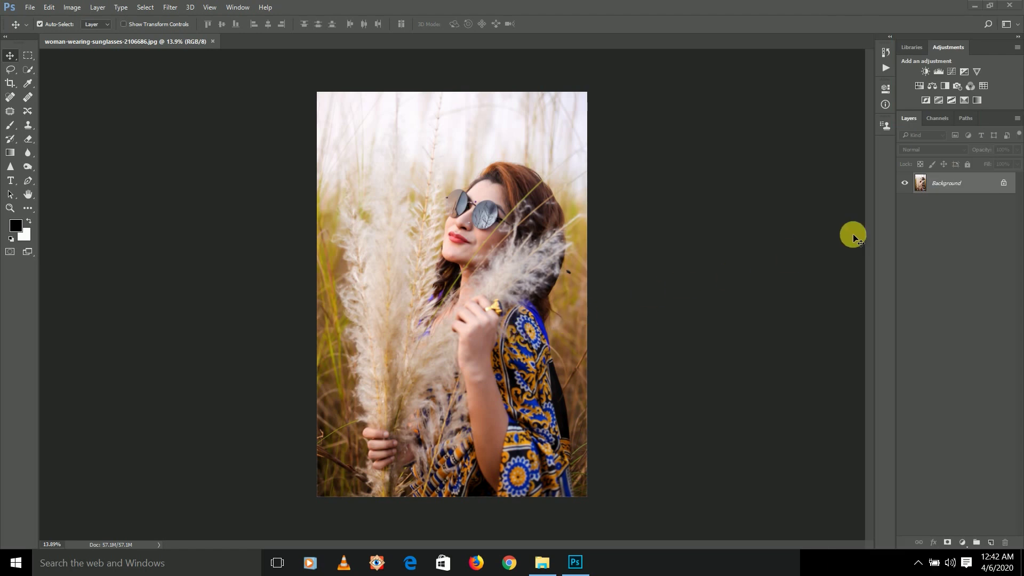
Duplicate the portrait's Background layer into a Background copy for Camera Raw editing.
{"action": "left_click_drag", "start_coordinate": [974, 184], "coordinate": [993, 542]}
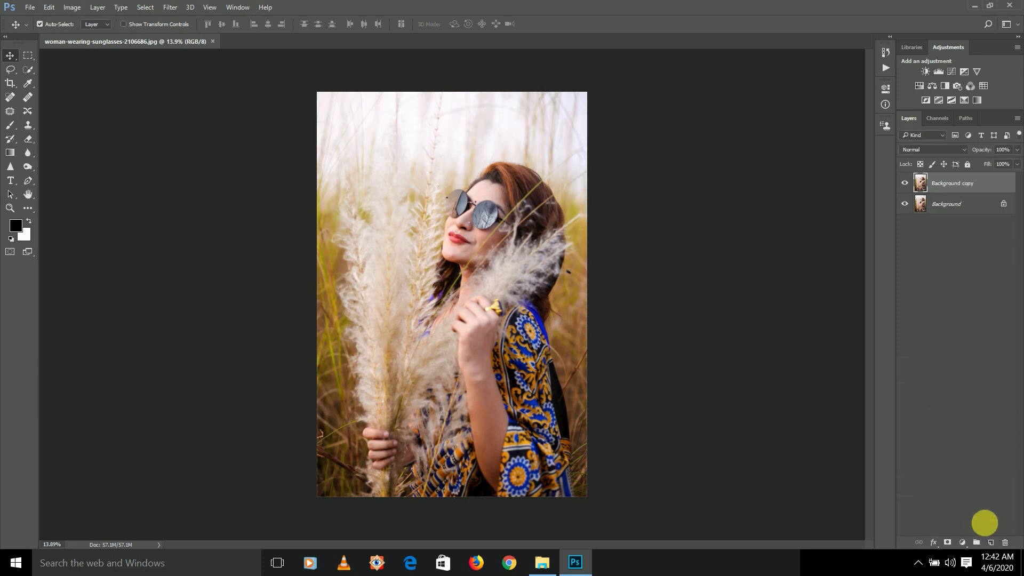
{"action": "left_click", "coordinate": [172, 11]}
Set Exposure -0.80, Highlights -15, Shadows +21, Clarity +17, Vibrance +18, Saturation -7, Temperature +8.
{"action": "left_click", "coordinate": [197, 71]}
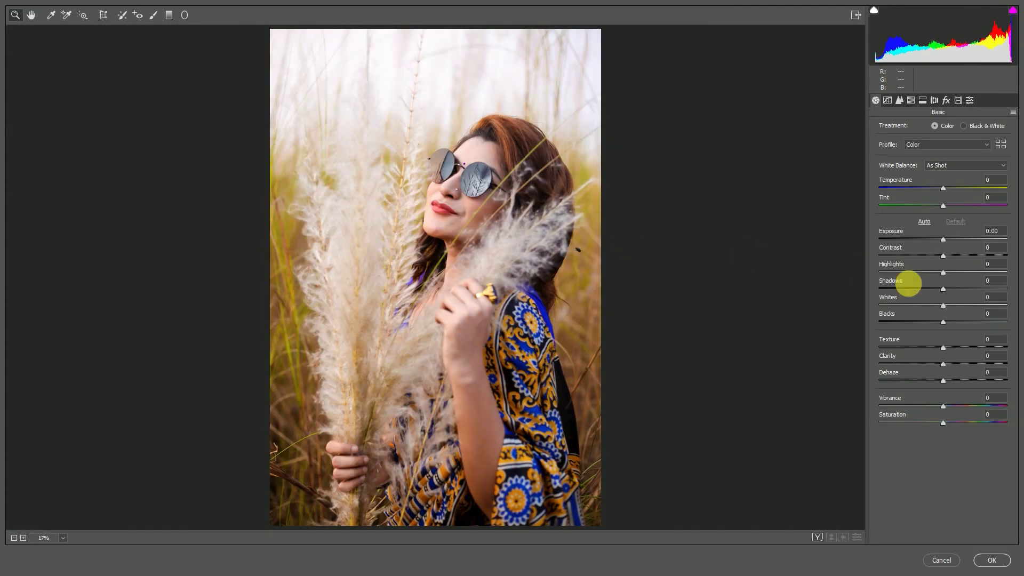
{"action": "left_click_drag", "start_coordinate": [943, 242], "coordinate": [938, 242]}
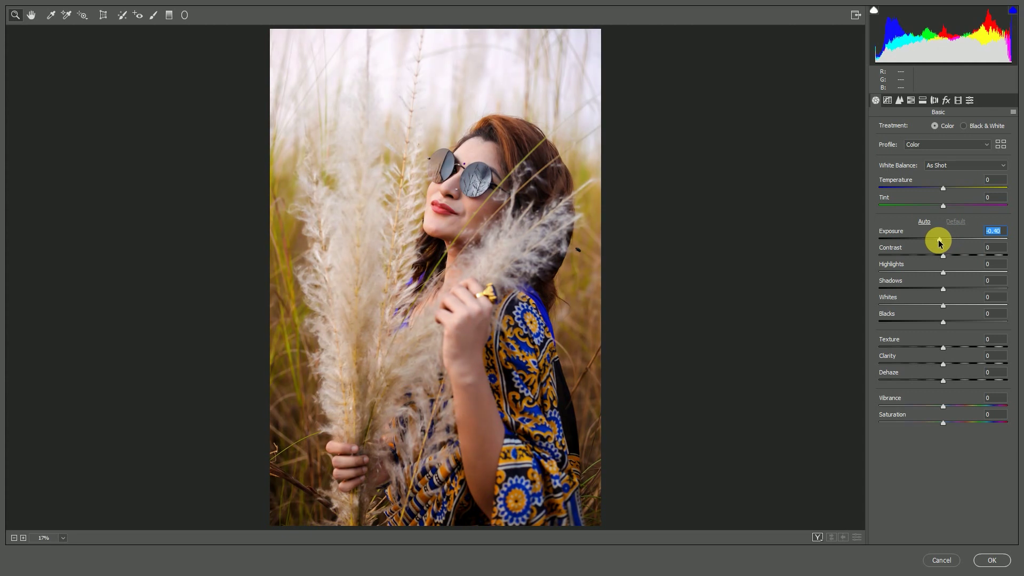
{"action": "mouse_move", "coordinate": [943, 289]}
{"action": "left_mouse_down"}
{"action": "mouse_move", "coordinate": [961, 288]}
{"action": "mouse_move", "coordinate": [934, 272]}
{"action": "left_mouse_up"}
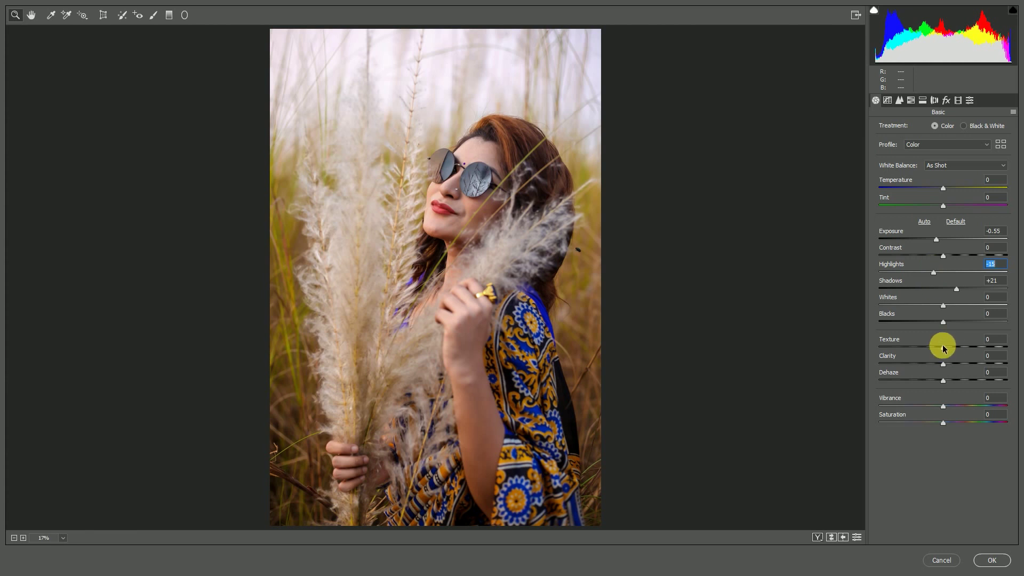
{"action": "left_click_drag", "start_coordinate": [945, 366], "coordinate": [955, 366]}
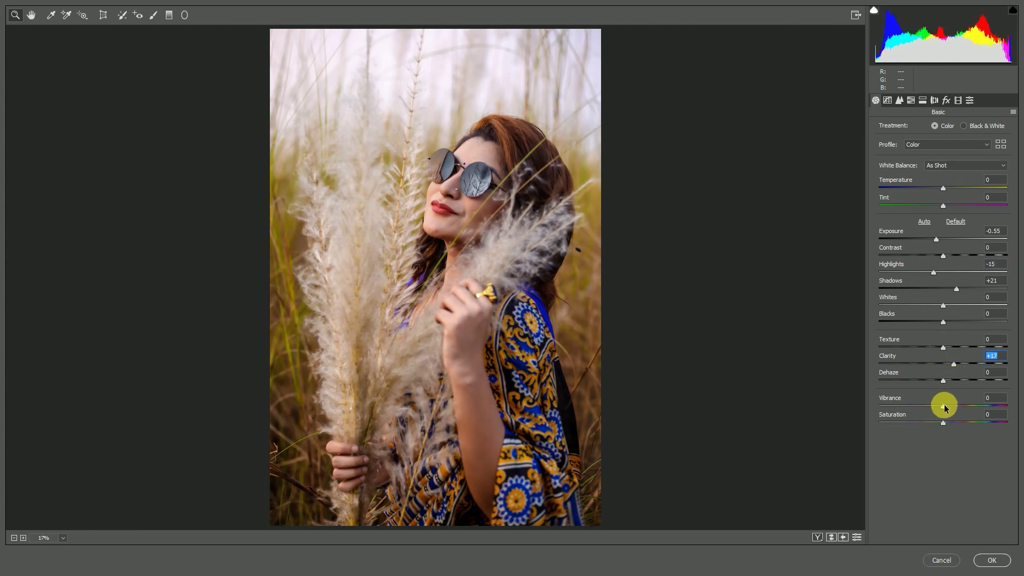
{"action": "left_click_drag", "start_coordinate": [951, 405], "coordinate": [956, 405]}
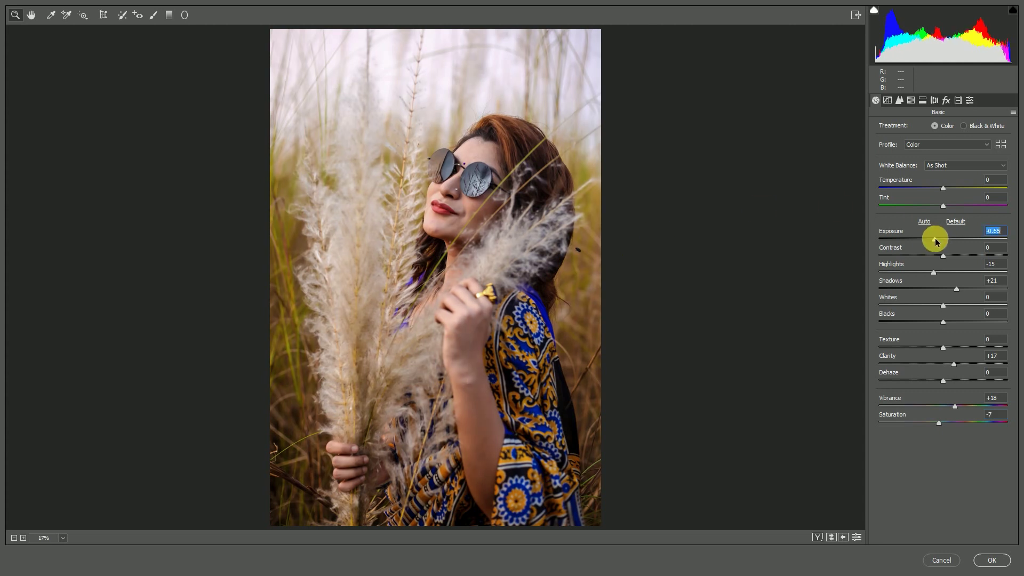
{"action": "left_click_drag", "start_coordinate": [933, 241], "coordinate": [933, 242]}
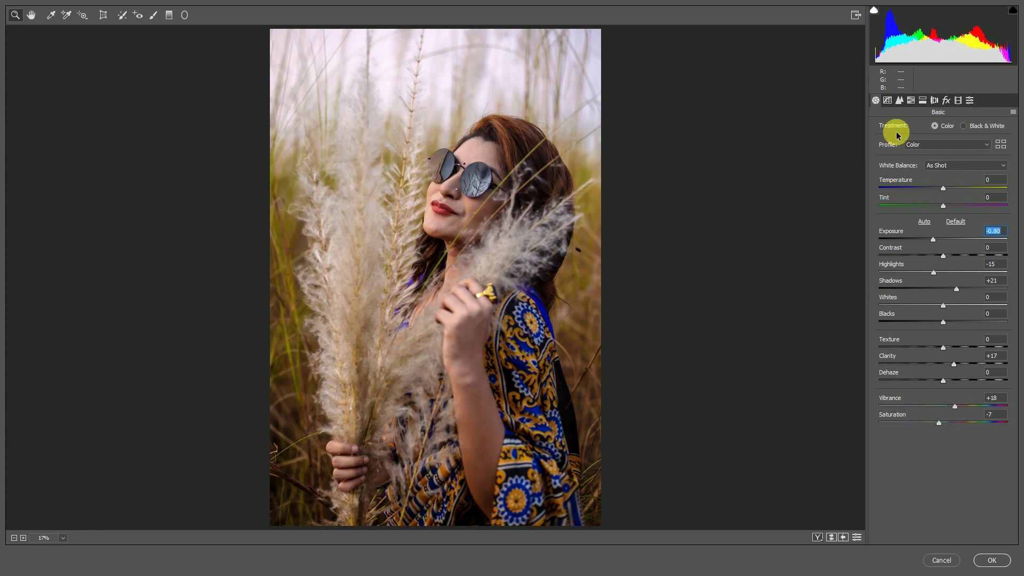
{"action": "left_click_drag", "start_coordinate": [944, 189], "coordinate": [948, 189]}
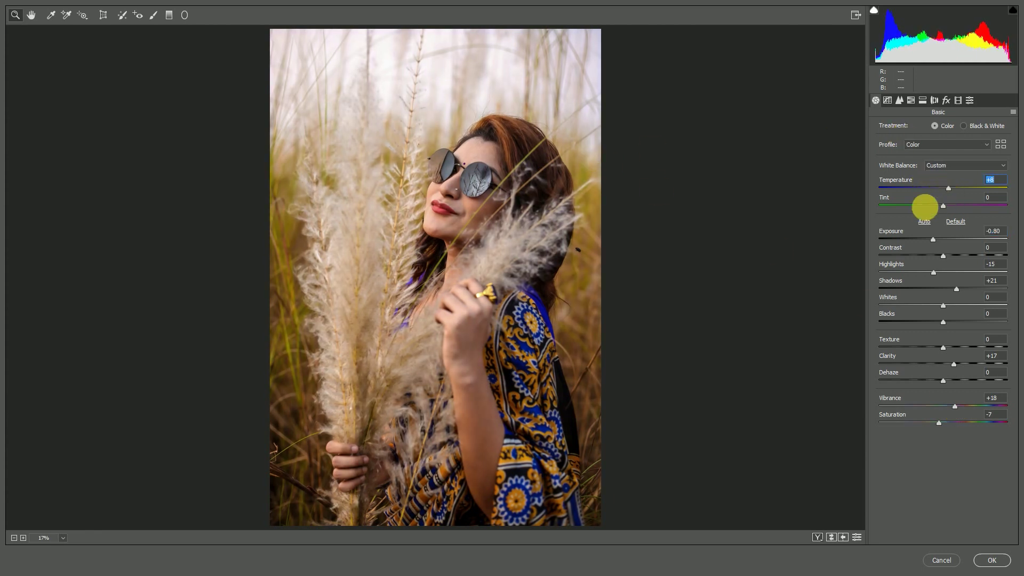
Add a post-crop vignette with Amount -28 and Feather 88, and raise Contrast to +1.
{"action": "left_click", "coordinate": [946, 100]}
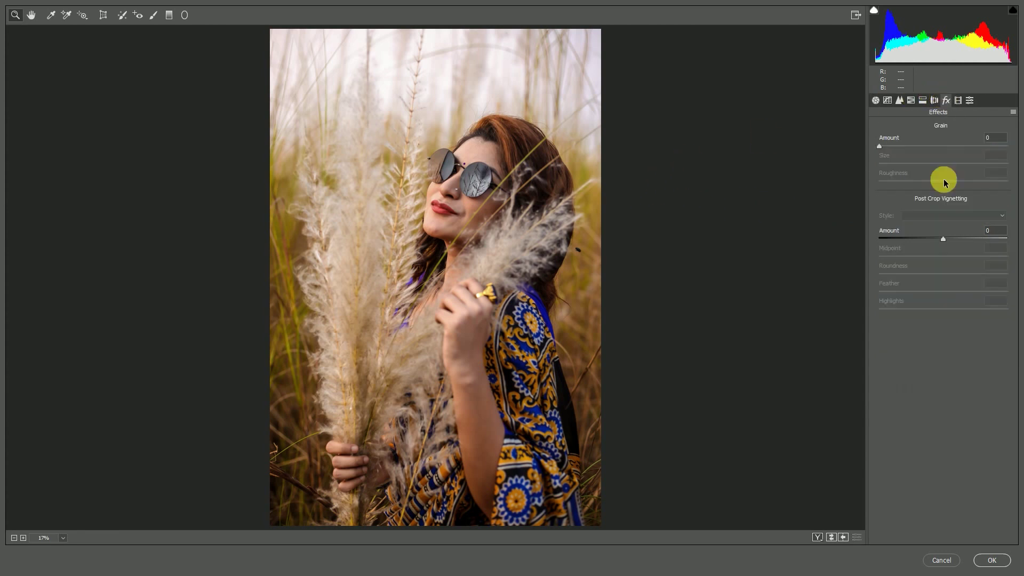
{"action": "mouse_move", "coordinate": [943, 238]}
{"action": "left_mouse_down"}
{"action": "mouse_move", "coordinate": [921, 239]}
{"action": "mouse_move", "coordinate": [932, 240]}
{"action": "mouse_move", "coordinate": [922, 239]}
{"action": "mouse_move", "coordinate": [930, 256]}
{"action": "left_mouse_up"}
{"action": "left_click_drag", "start_coordinate": [943, 291], "coordinate": [993, 292]}
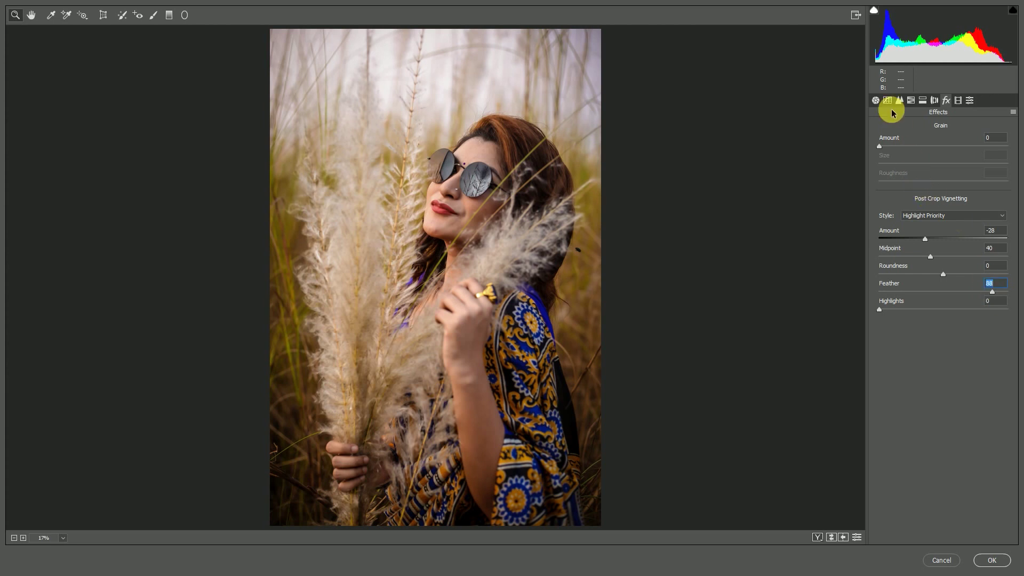
{"action": "left_click", "coordinate": [877, 100]}
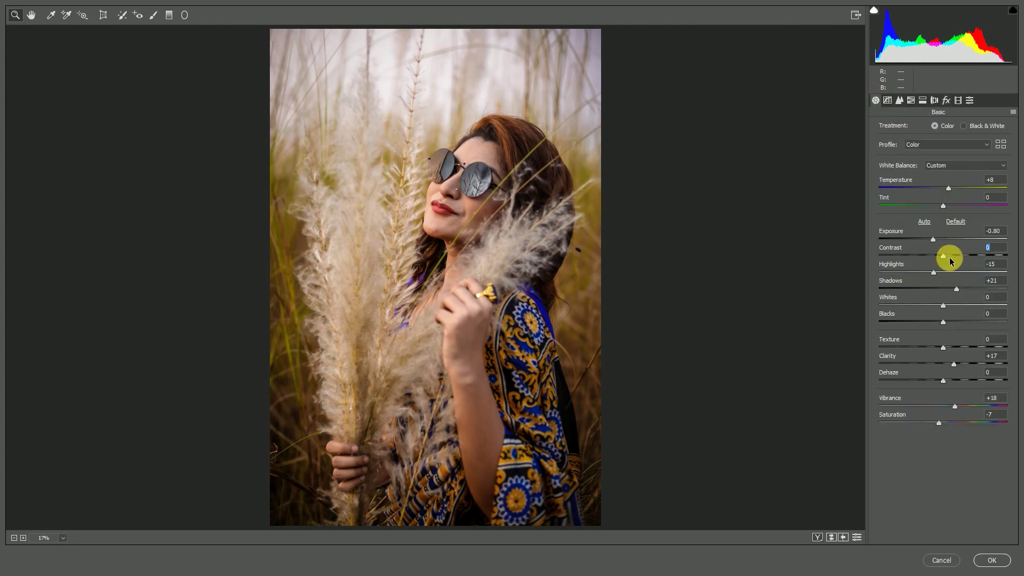
{"action": "key", "text": "Up"}
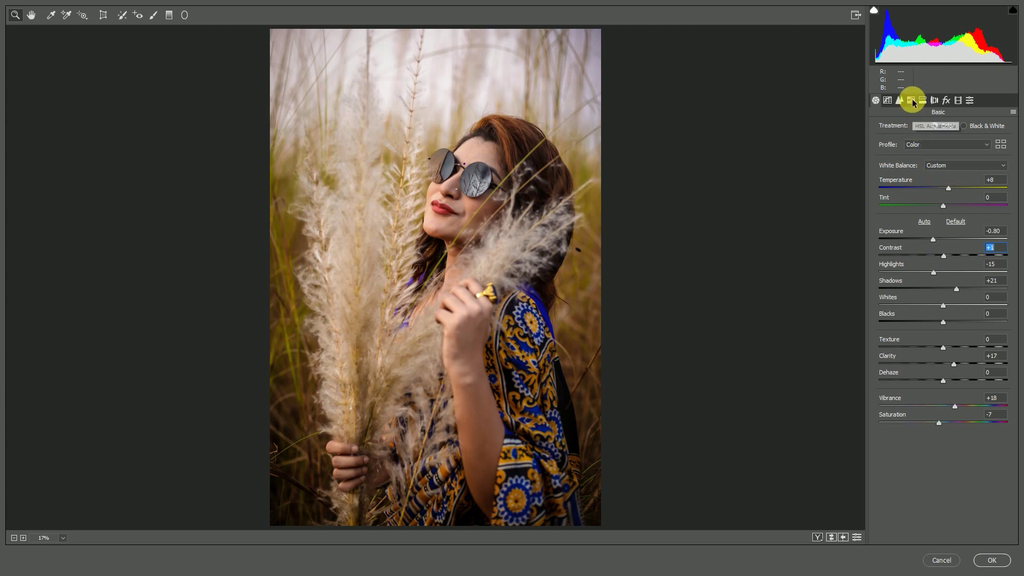
Draw an outside Radial Filter around the woman with Exposure -0.80 and Blacks -5.
{"action": "left_click", "coordinate": [184, 16]}
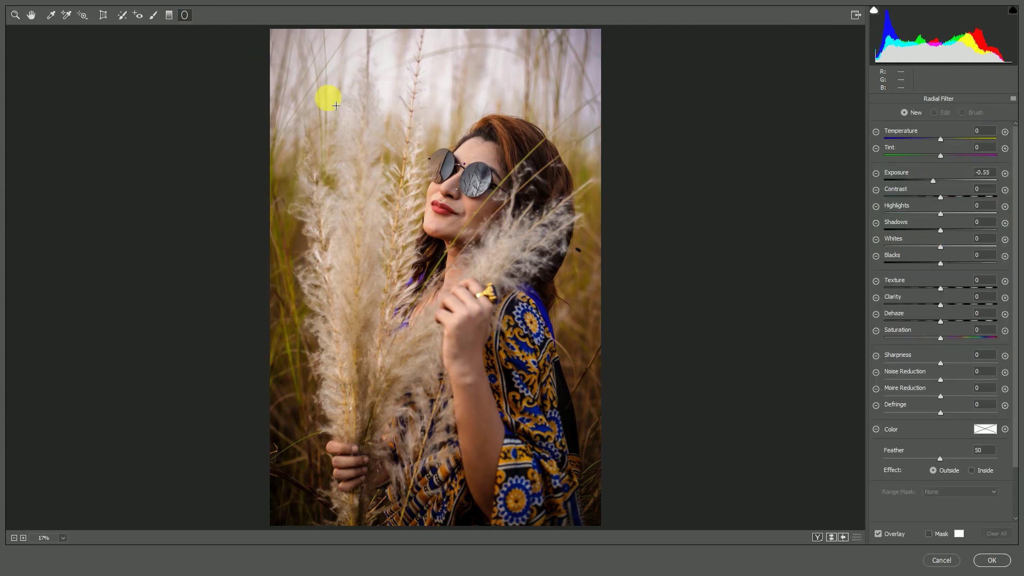
{"action": "left_click", "coordinate": [933, 183]}
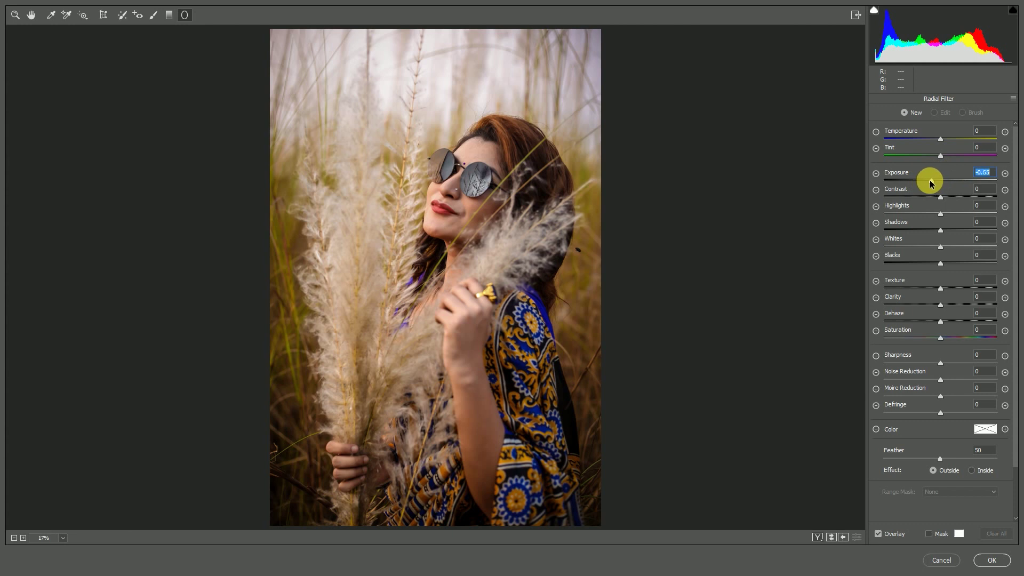
{"action": "left_click_drag", "start_coordinate": [394, 157], "coordinate": [576, 404]}
{"action": "left_click_drag", "start_coordinate": [935, 183], "coordinate": [931, 184]}
{"action": "left_click_drag", "start_coordinate": [941, 263], "coordinate": [938, 263]}
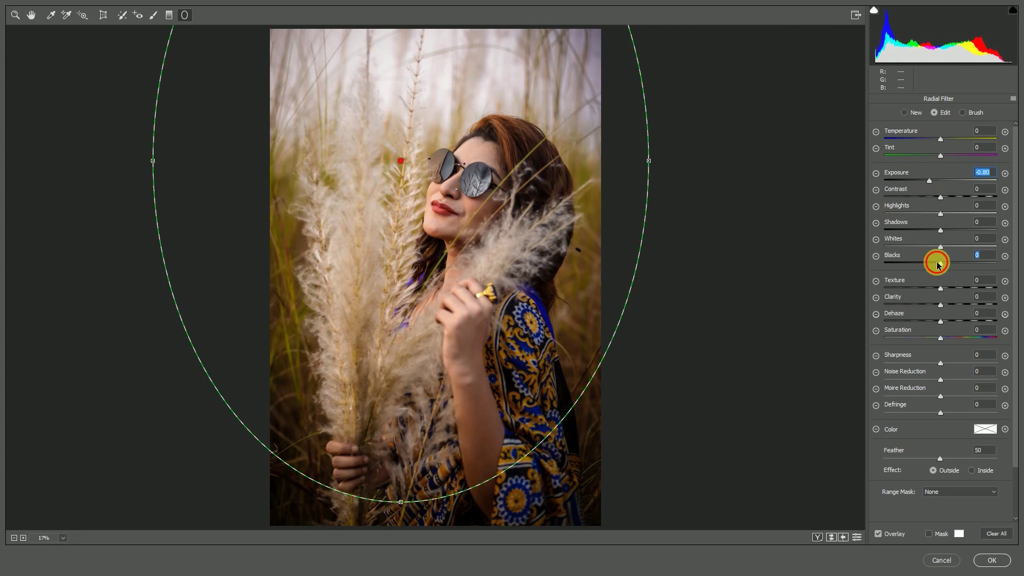
Reshape the radial ellipse into a near circle centred over her and widen it slightly.
{"action": "left_click_drag", "start_coordinate": [402, 502], "coordinate": [401, 462]}
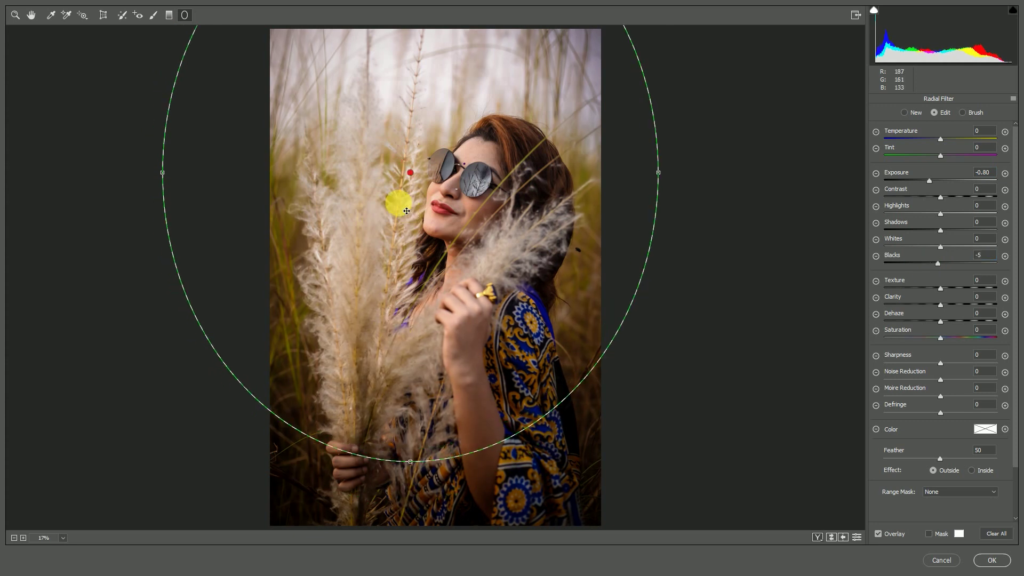
{"action": "left_click_drag", "start_coordinate": [411, 214], "coordinate": [399, 206]}
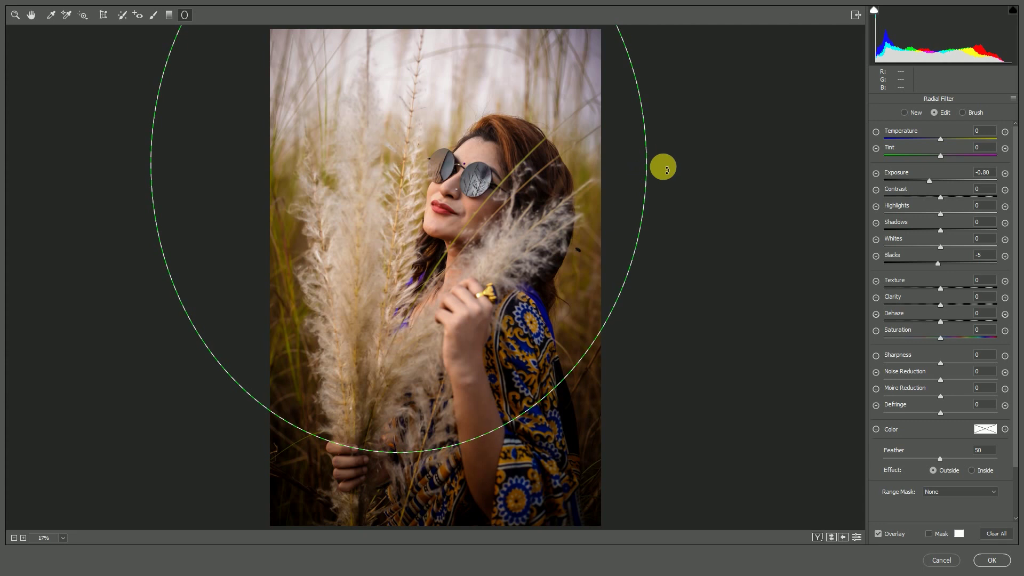
{"action": "left_click_drag", "start_coordinate": [660, 170], "coordinate": [665, 170]}
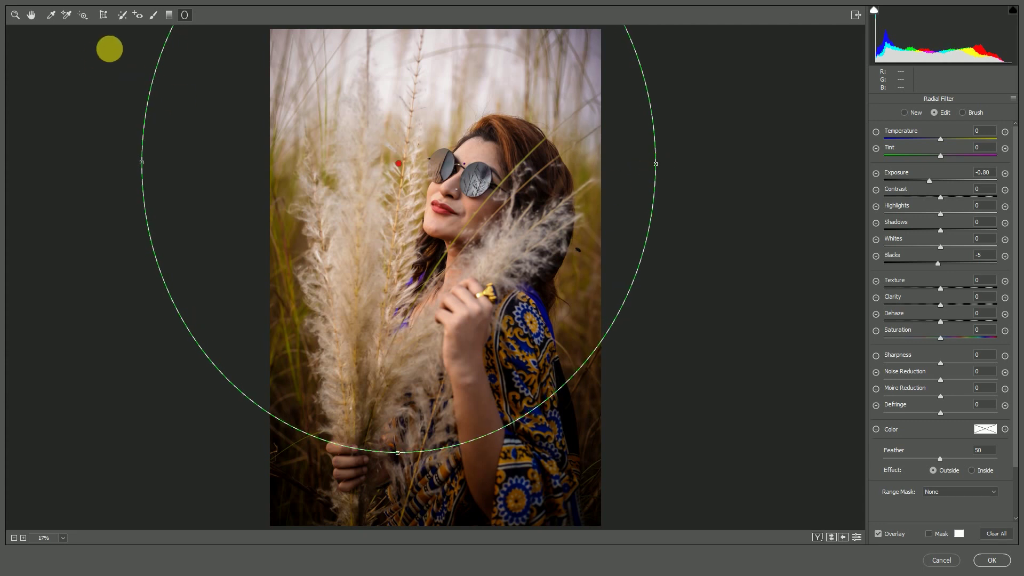
{"action": "left_click", "coordinate": [33, 16]}
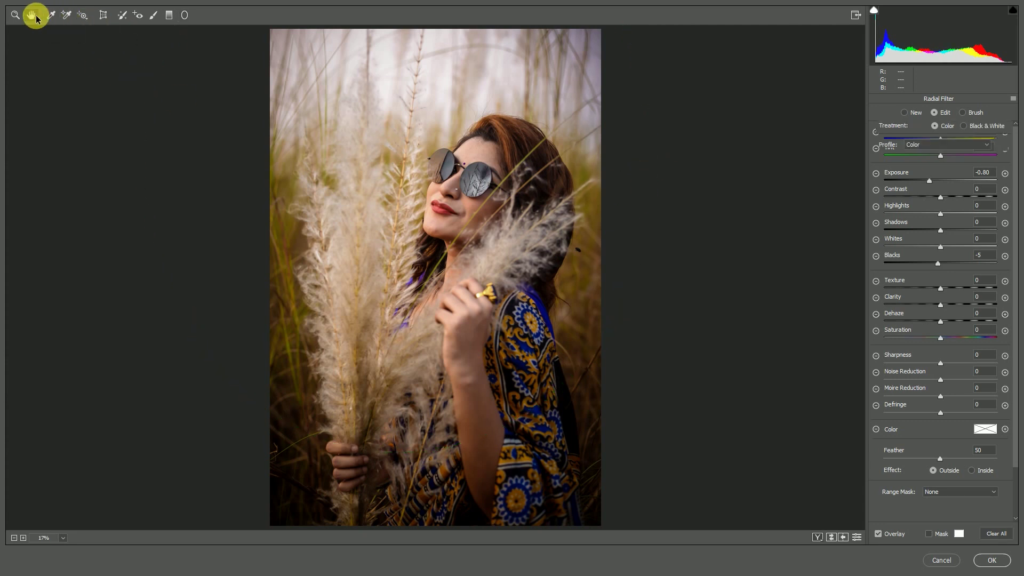
Reset the Adjustment Brush and set it to Exposure +0.35 and Contrast +13.
{"action": "left_click", "coordinate": [154, 15]}
{"action": "left_click", "coordinate": [1013, 98]}
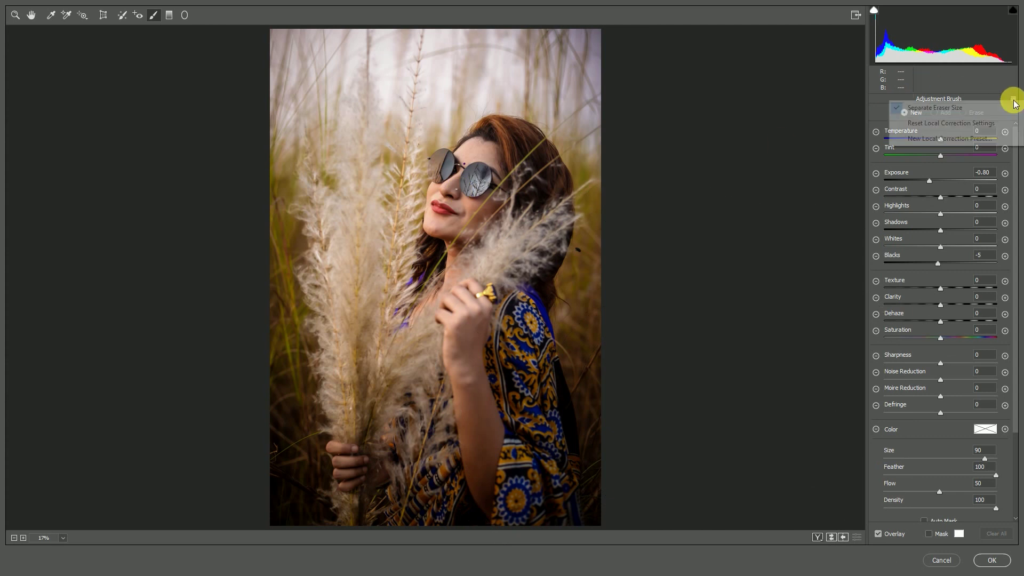
{"action": "left_click", "coordinate": [984, 124]}
{"action": "left_click", "coordinate": [943, 180]}
{"action": "left_click_drag", "start_coordinate": [945, 183], "coordinate": [946, 182]}
{"action": "left_click", "coordinate": [943, 196]}
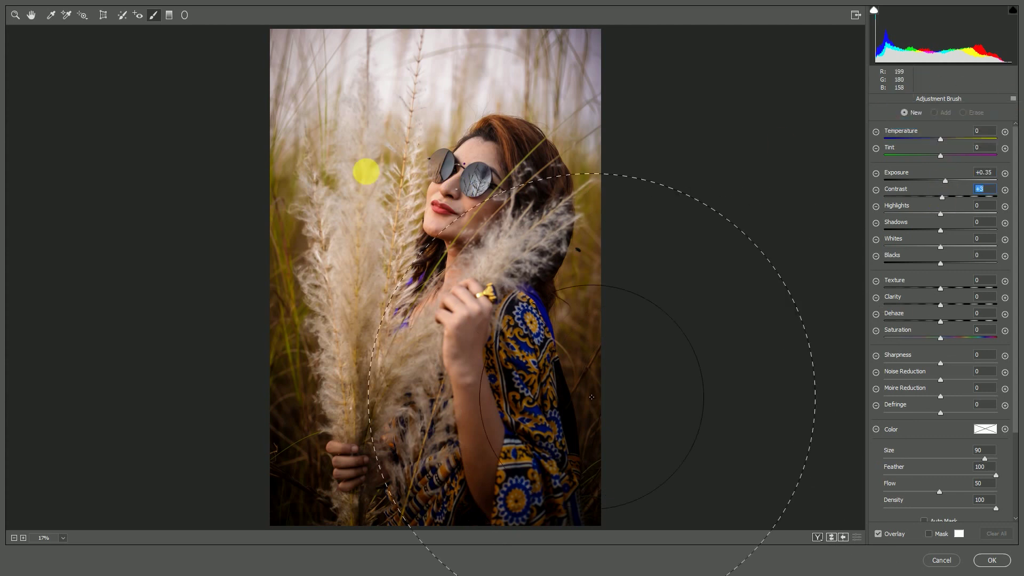
Paint the brightening brush over her face and neck, then warm the white balance further.
{"action": "key", "text": "bracketleft"}
{"action": "key", "text": "bracketleft"}
{"action": "key", "text": "bracketleft"}
{"action": "left_click", "coordinate": [399, 177]}
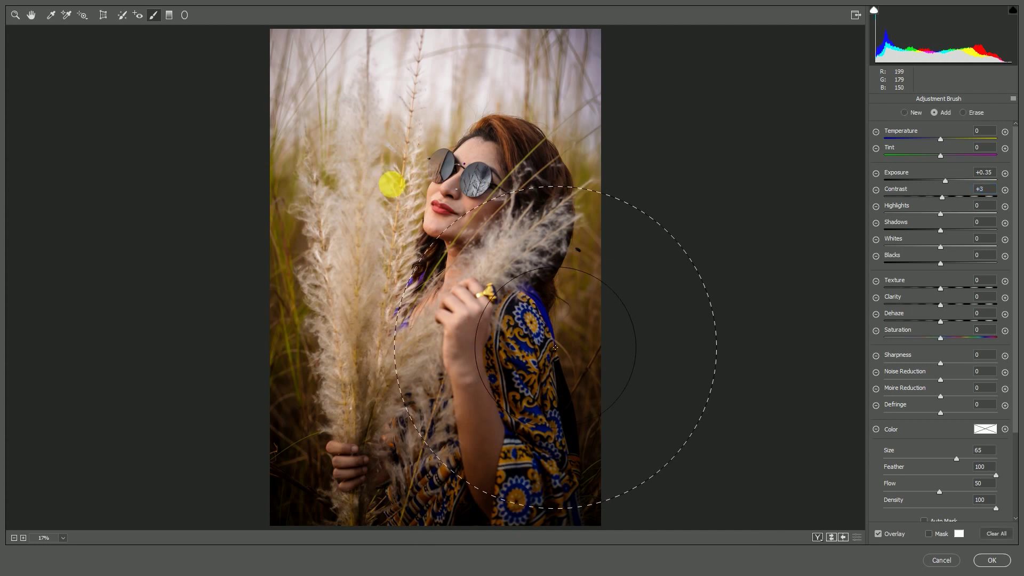
{"action": "mouse_move", "coordinate": [341, 139]}
{"action": "left_mouse_down"}
{"action": "mouse_move", "coordinate": [423, 319]}
{"action": "mouse_move", "coordinate": [435, 218]}
{"action": "left_mouse_up"}
{"action": "type", "text": "+13"}
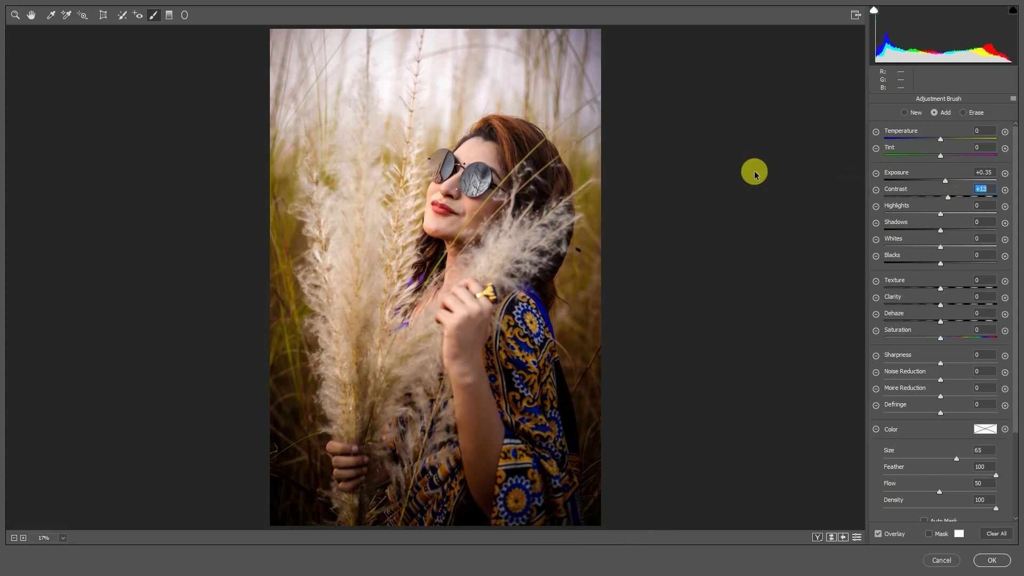
{"action": "left_click", "coordinate": [33, 16]}
{"action": "left_click_drag", "start_coordinate": [949, 188], "coordinate": [953, 188]}
Set Temperature +15, Tint +15 and Exposure -1.05 in the Basic panel.
{"action": "left_click", "coordinate": [945, 206]}
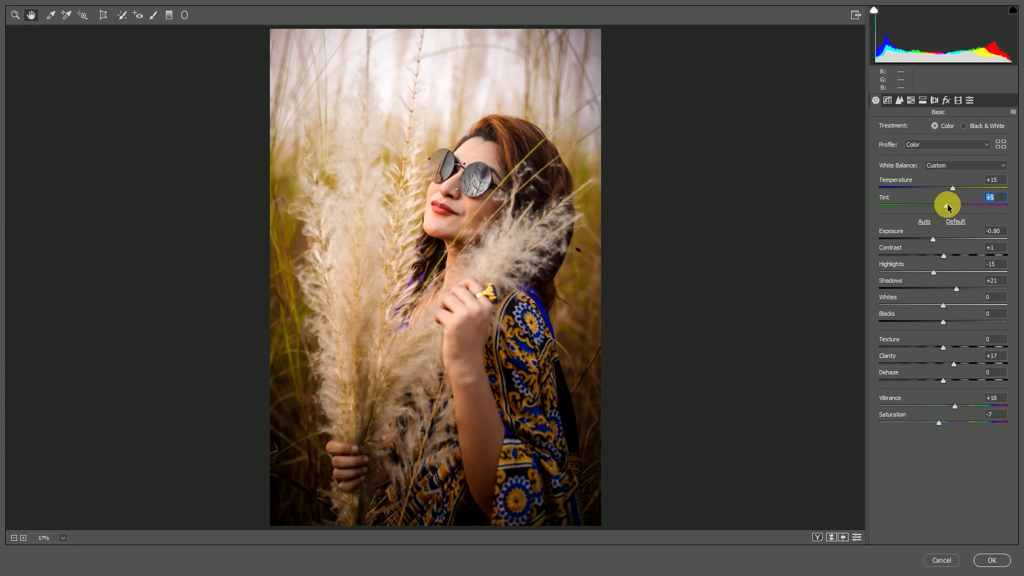
{"action": "left_click_drag", "start_coordinate": [939, 242], "coordinate": [931, 241]}
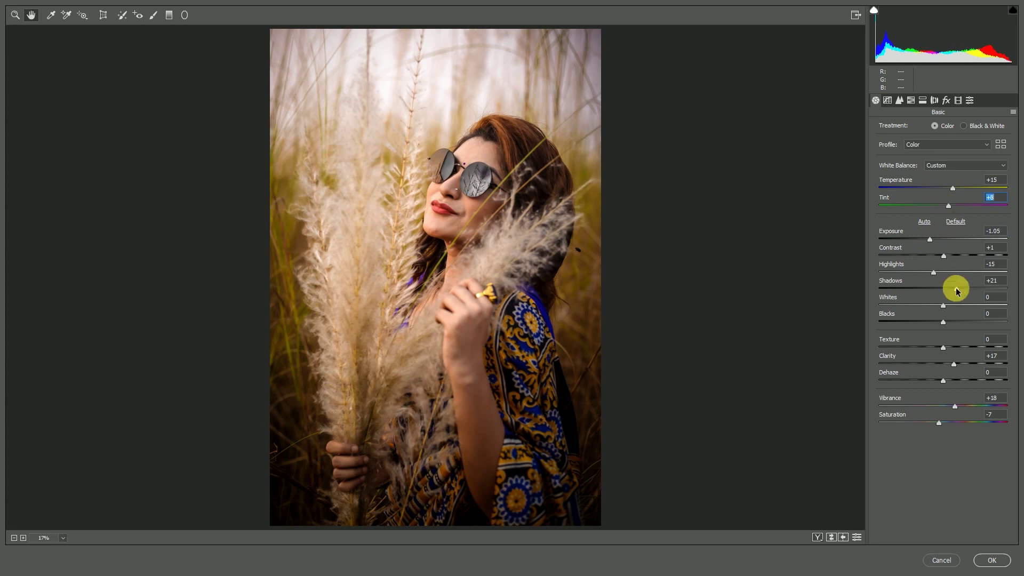
{"action": "mouse_move", "coordinate": [934, 272]}
{"action": "left_mouse_down"}
{"action": "mouse_move", "coordinate": [921, 275]}
{"action": "mouse_move", "coordinate": [934, 272]}
{"action": "left_mouse_up"}
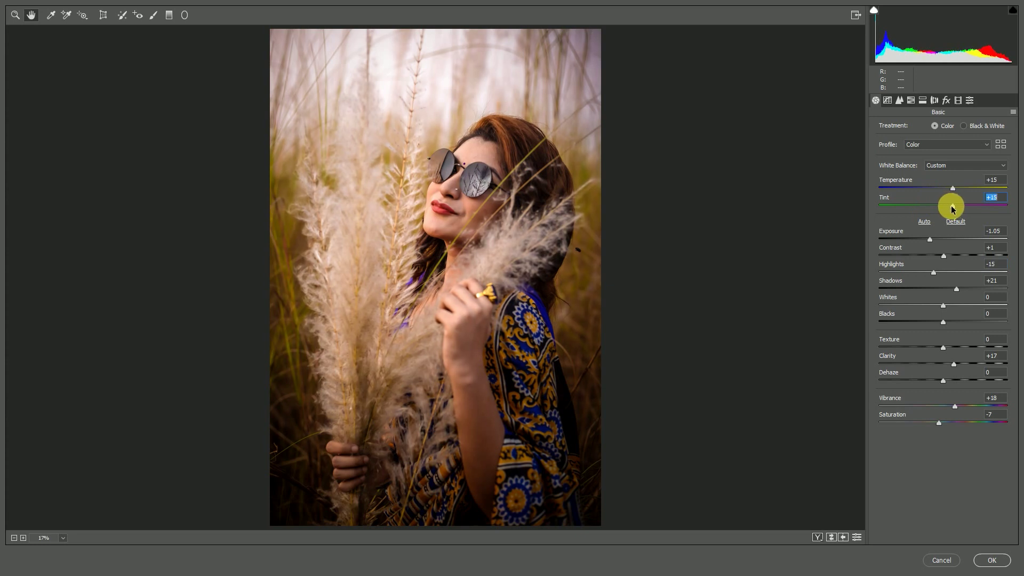
{"action": "left_click", "coordinate": [923, 100]}
Split-tone the highlights warm orange and add a warm shadow tint.
{"action": "left_click", "coordinate": [906, 160]}
{"action": "mouse_move", "coordinate": [879, 143]}
{"action": "left_mouse_down"}
{"action": "mouse_move", "coordinate": [895, 144]}
{"action": "mouse_move", "coordinate": [899, 161]}
{"action": "left_mouse_up"}
{"action": "mouse_move", "coordinate": [880, 243]}
{"action": "left_mouse_down"}
{"action": "mouse_move", "coordinate": [897, 243]}
{"action": "mouse_move", "coordinate": [890, 226]}
{"action": "mouse_move", "coordinate": [898, 239]}
{"action": "left_mouse_up"}
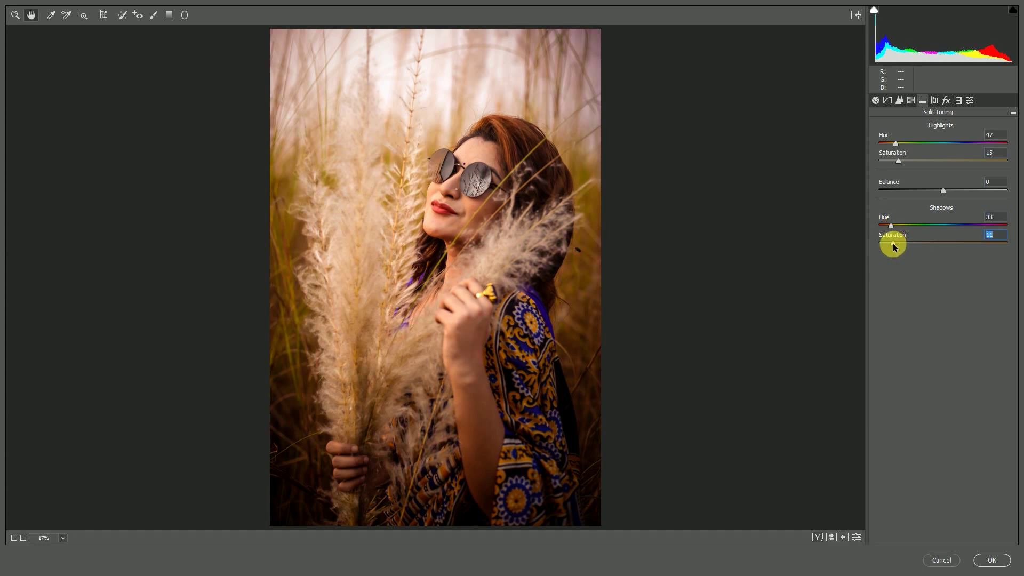
Lift the RGB tone curve's midtones to about 126/136.
{"action": "left_click", "coordinate": [887, 100]}
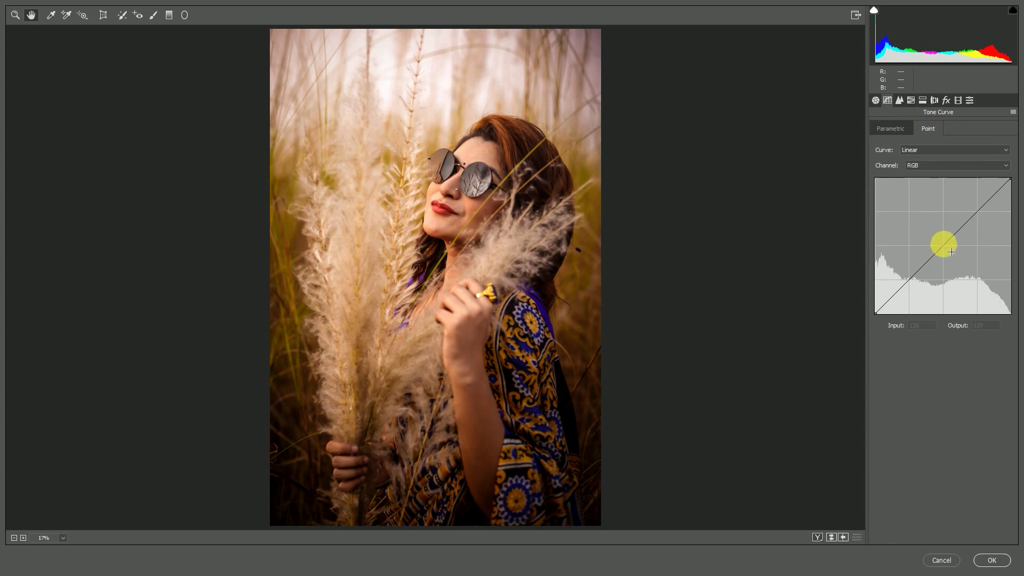
{"action": "left_click_drag", "start_coordinate": [944, 240], "coordinate": [950, 229]}
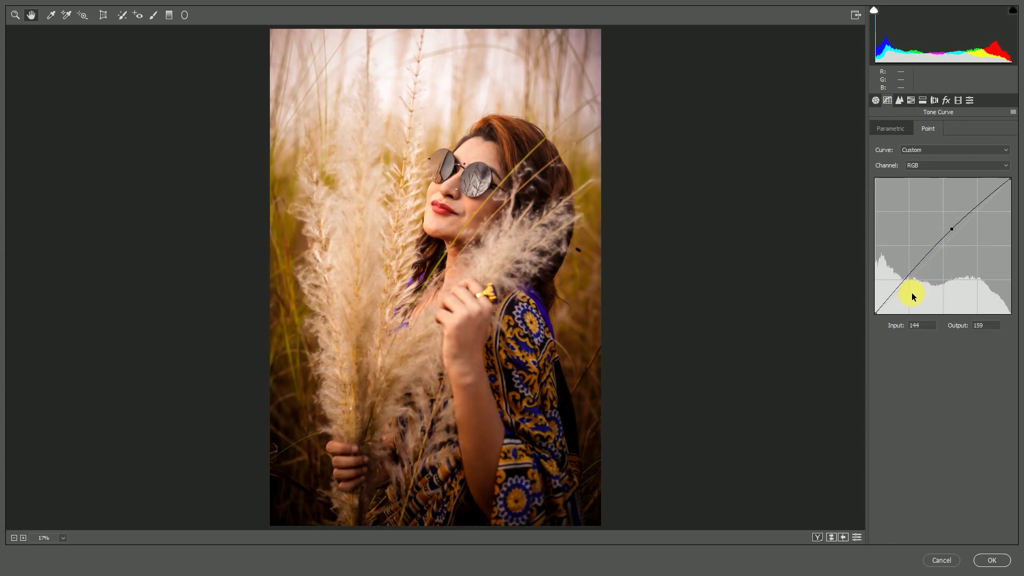
{"action": "left_click_drag", "start_coordinate": [958, 231], "coordinate": [946, 245]}
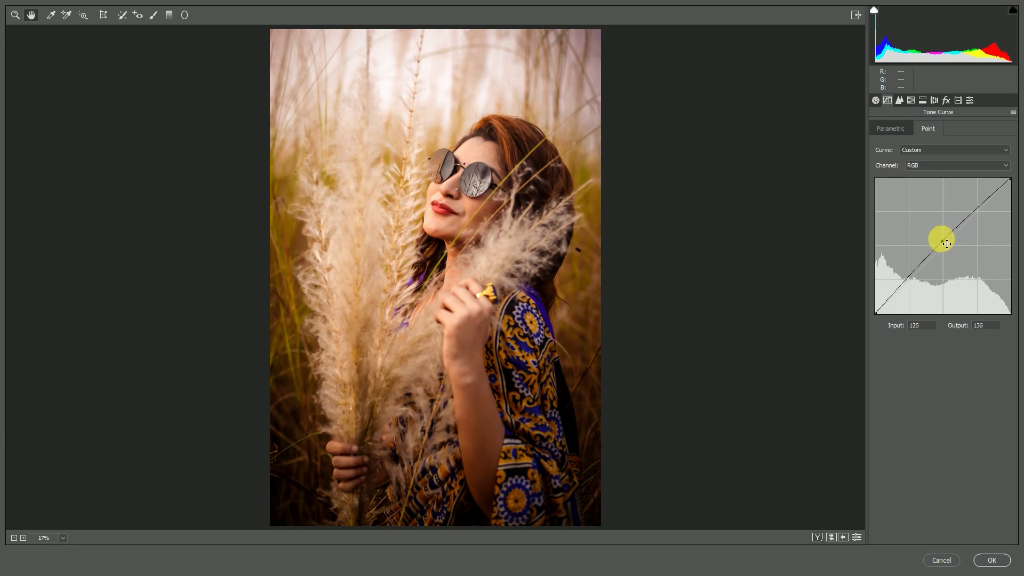
Set Blacks -17, Whites +8 and Saturation -16 in the Basic panel.
{"action": "left_click", "coordinate": [875, 100]}
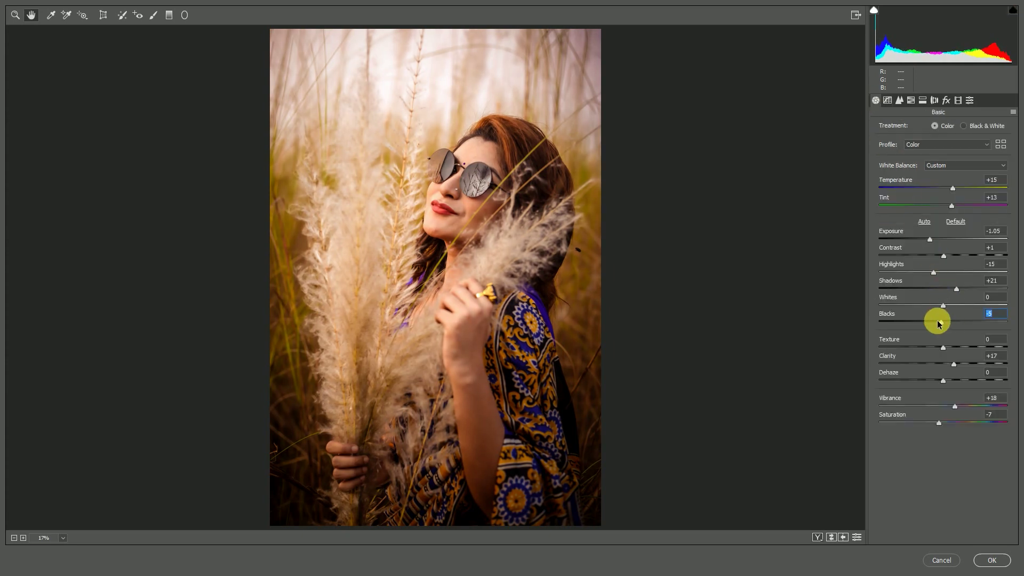
{"action": "left_click_drag", "start_coordinate": [939, 323], "coordinate": [949, 307]}
{"action": "left_click_drag", "start_coordinate": [941, 425], "coordinate": [936, 426]}
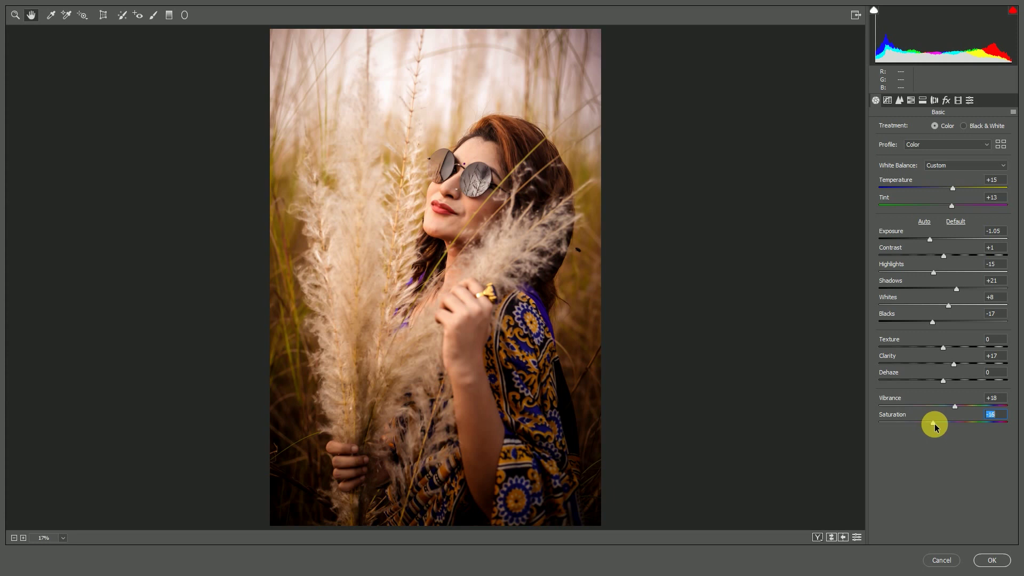
{"action": "left_click", "coordinate": [153, 15]}
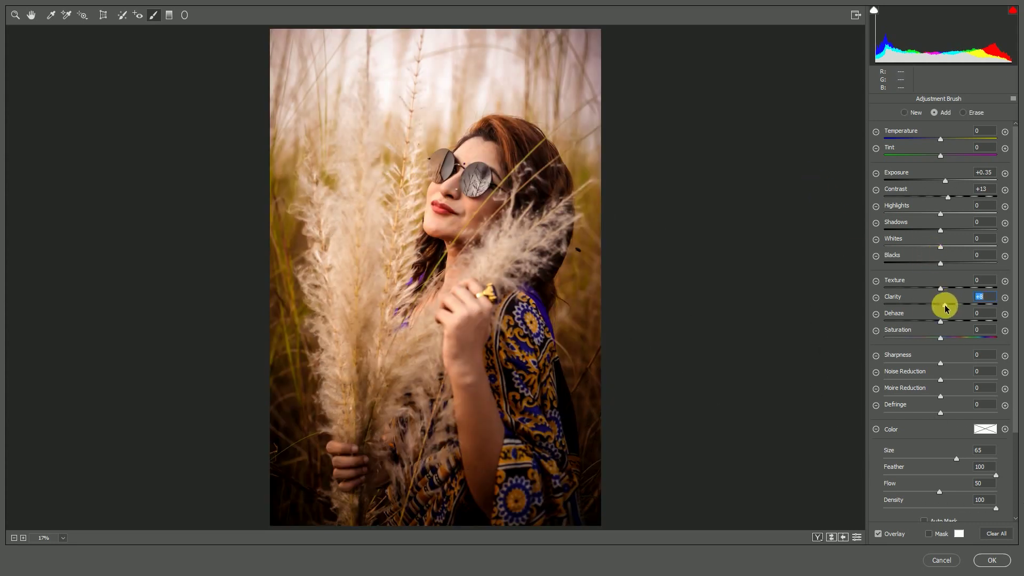
{"action": "left_click", "coordinate": [31, 15]}
Add a shadow point to the tone curve and raise the black endpoint to fade the blacks.
{"action": "left_click", "coordinate": [888, 100]}
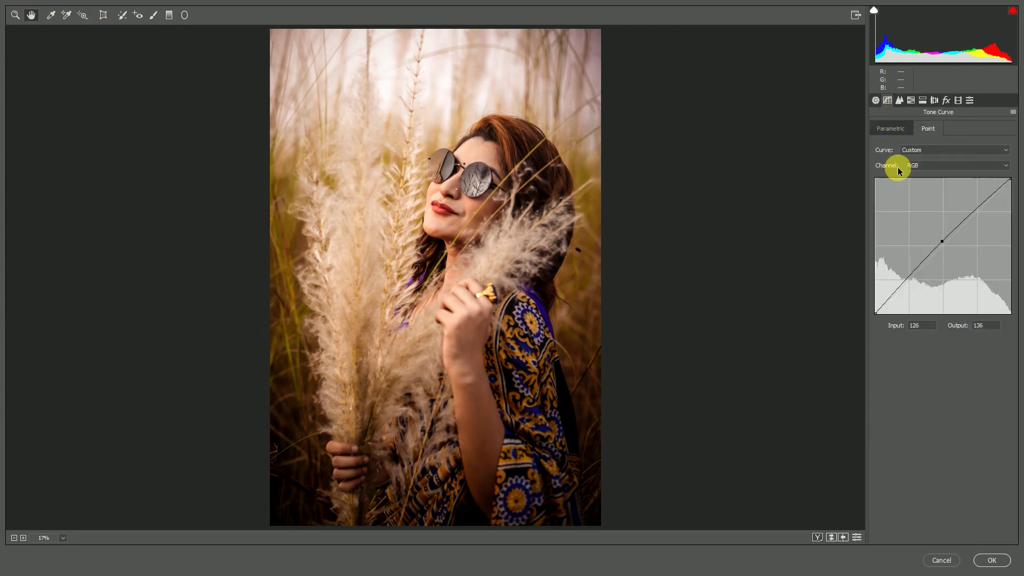
{"action": "left_click", "coordinate": [909, 278]}
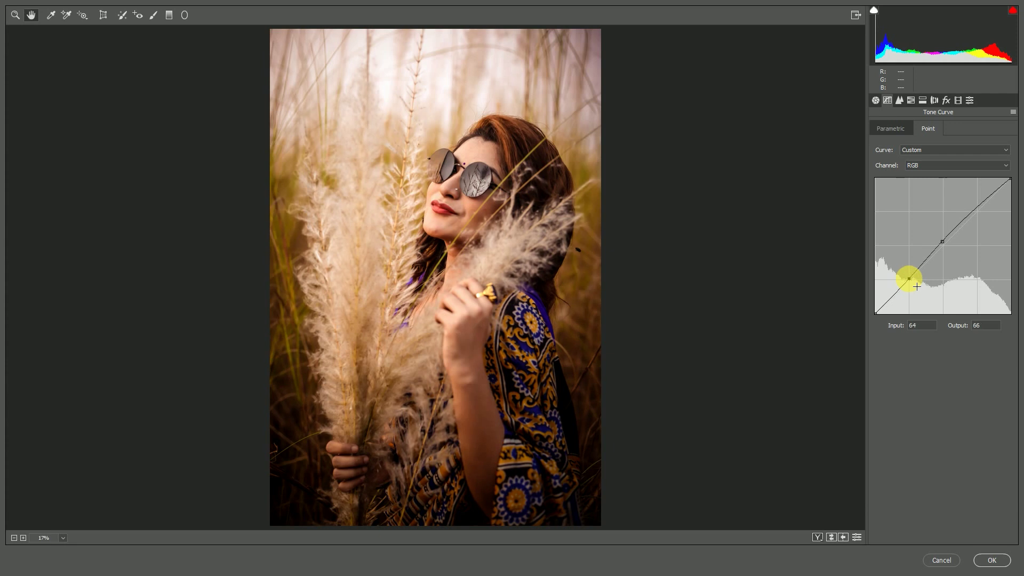
{"action": "left_click_drag", "start_coordinate": [909, 279], "coordinate": [908, 277]}
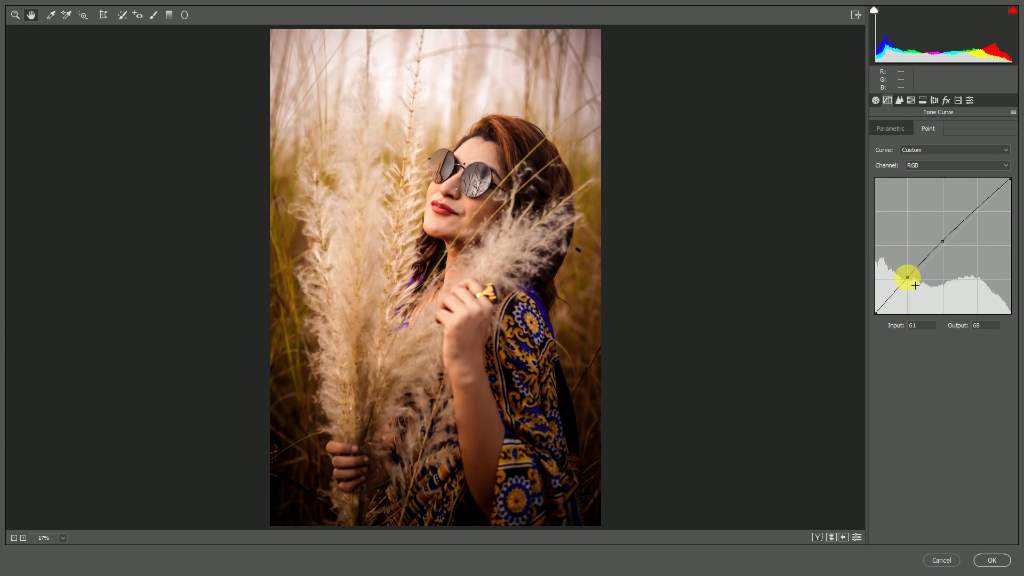
{"action": "left_click", "coordinate": [877, 314]}
{"action": "left_click_drag", "start_coordinate": [882, 315], "coordinate": [876, 309]}
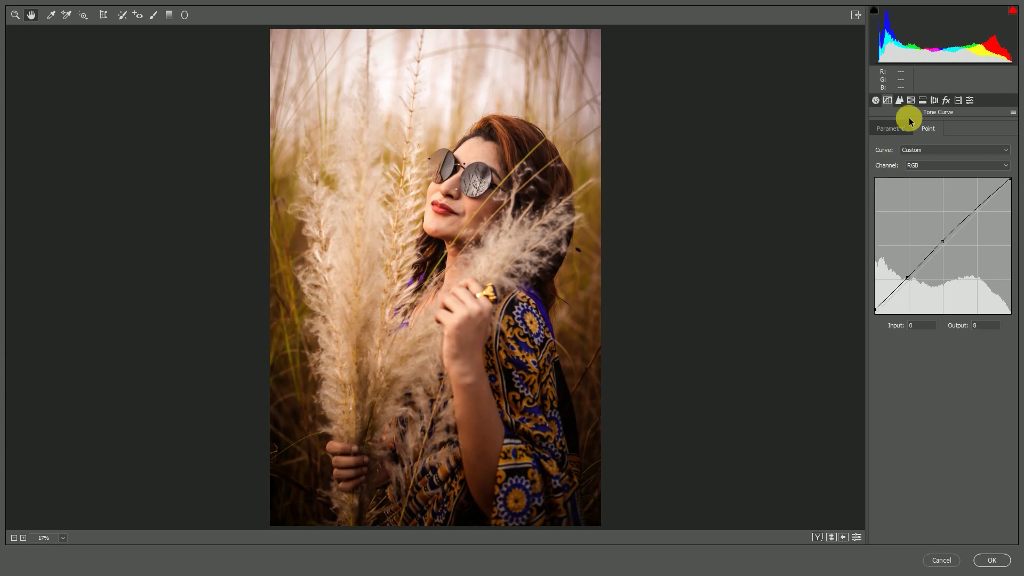
{"action": "left_click", "coordinate": [910, 102]}
Add light luminance noise reduction, then set Clarity +18, Blacks -14 and Whites +11.
{"action": "left_click", "coordinate": [900, 100]}
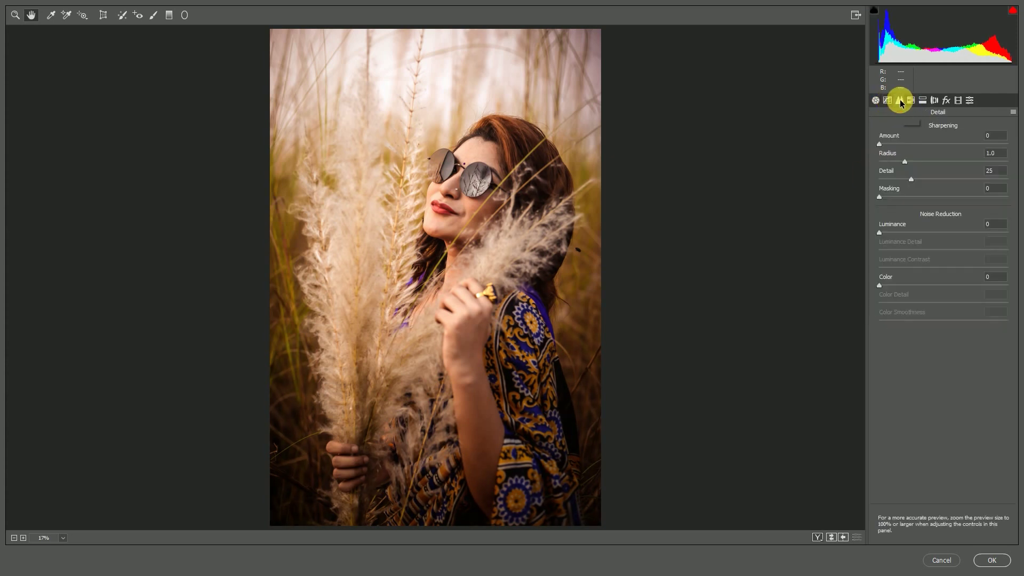
{"action": "left_click", "coordinate": [889, 232]}
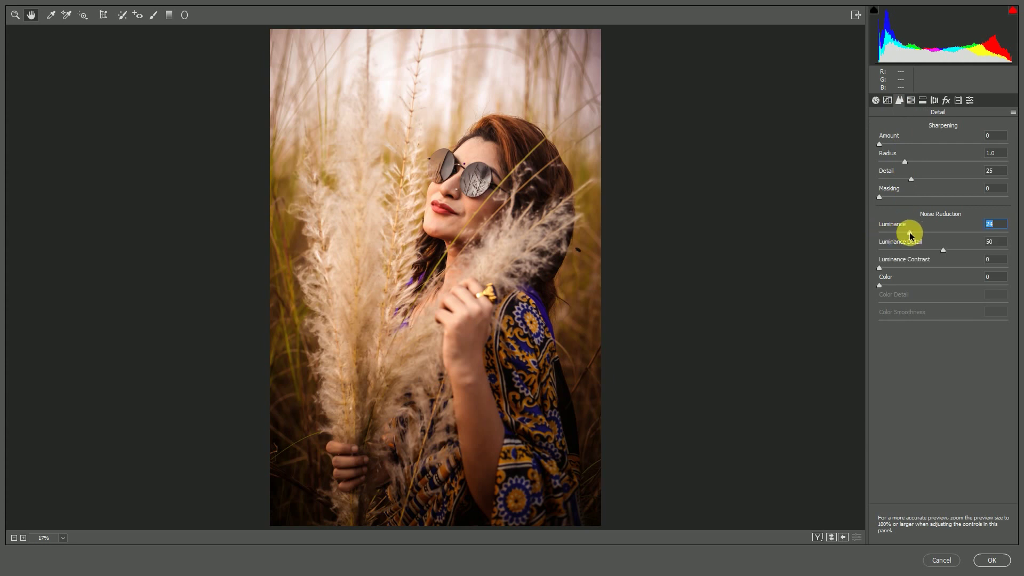
{"action": "left_click", "coordinate": [875, 100]}
{"action": "left_click_drag", "start_coordinate": [976, 365], "coordinate": [959, 364]}
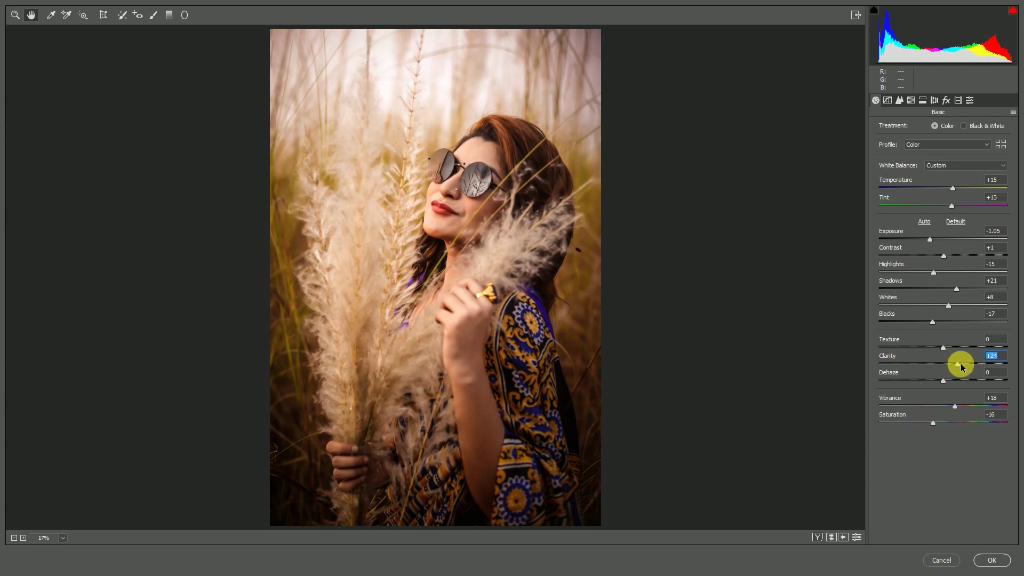
{"action": "left_click_drag", "start_coordinate": [961, 364], "coordinate": [958, 364]}
{"action": "left_click_drag", "start_coordinate": [938, 328], "coordinate": [950, 311]}
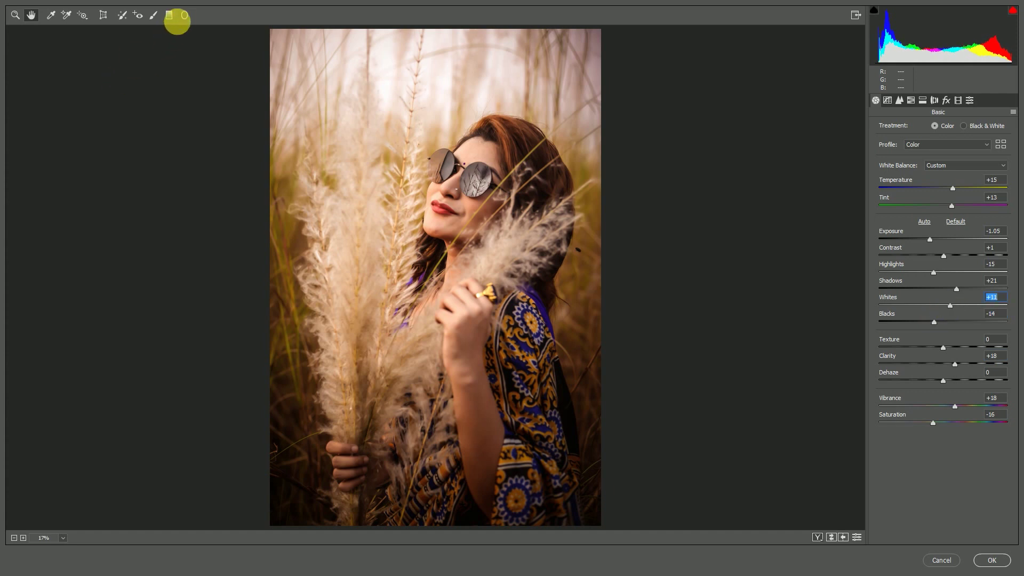
Add an outside Radial Filter at Exposure -1.00 and shift it down-right around the woman.
{"action": "left_click", "coordinate": [184, 15]}
{"action": "left_click", "coordinate": [397, 166]}
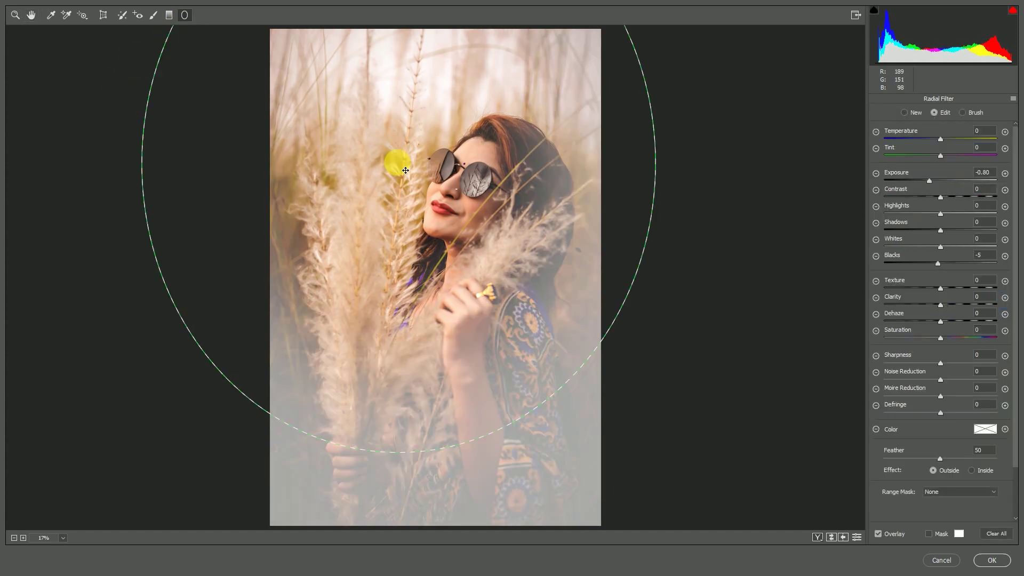
{"action": "left_click_drag", "start_coordinate": [397, 166], "coordinate": [412, 197]}
{"action": "left_click", "coordinate": [905, 188]}
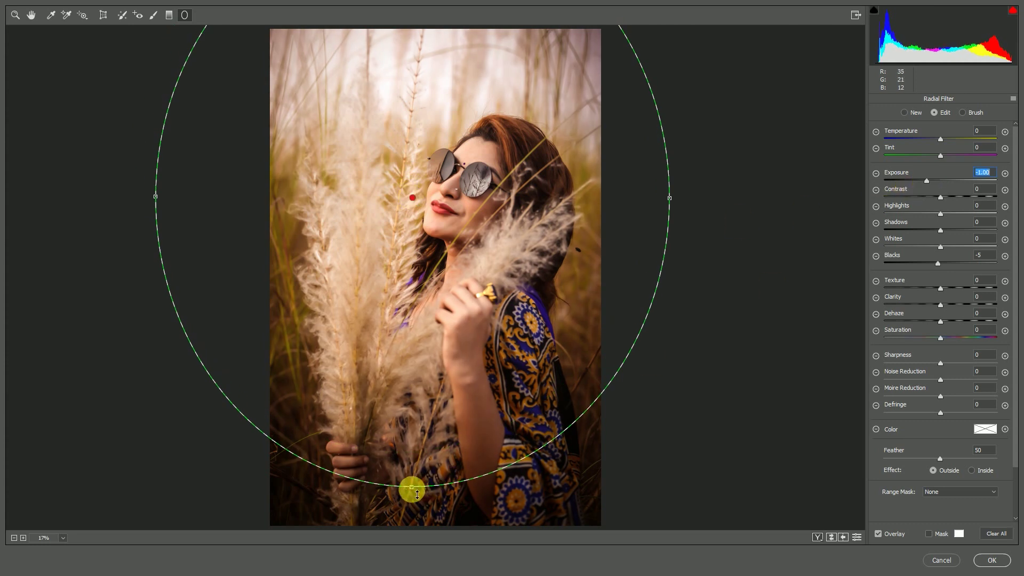
{"action": "left_click_drag", "start_coordinate": [405, 360], "coordinate": [414, 380]}
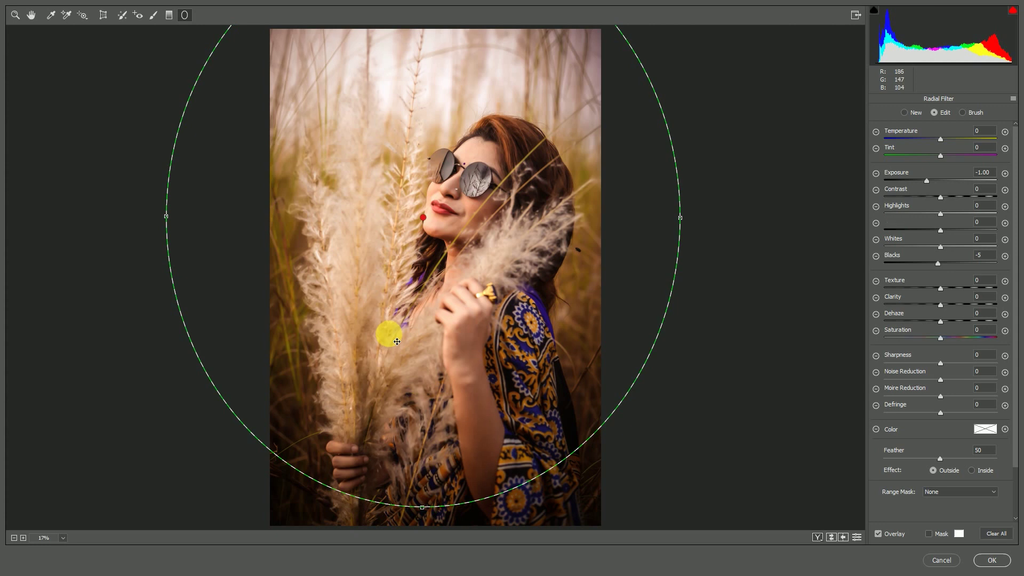
Select the existing brightening brush adjustment on the woman's face.
{"action": "left_click", "coordinate": [154, 15]}
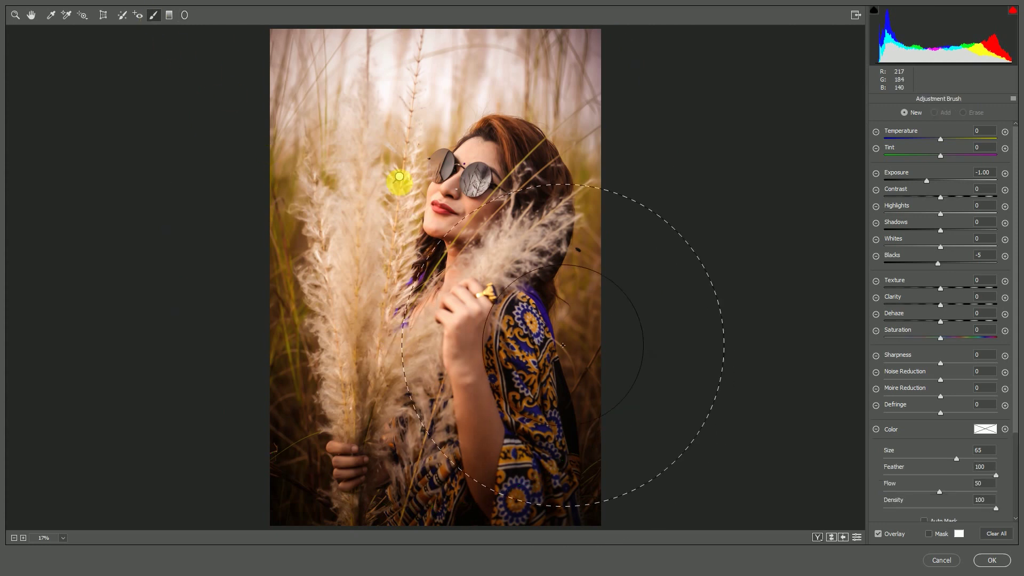
{"action": "left_click", "coordinate": [399, 178]}
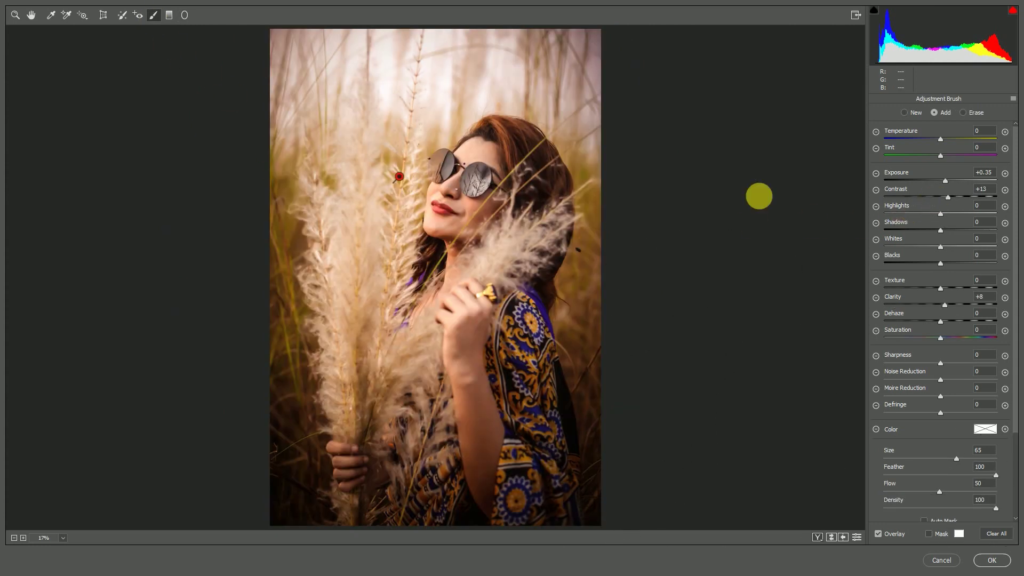
{"action": "left_click", "coordinate": [16, 15]}
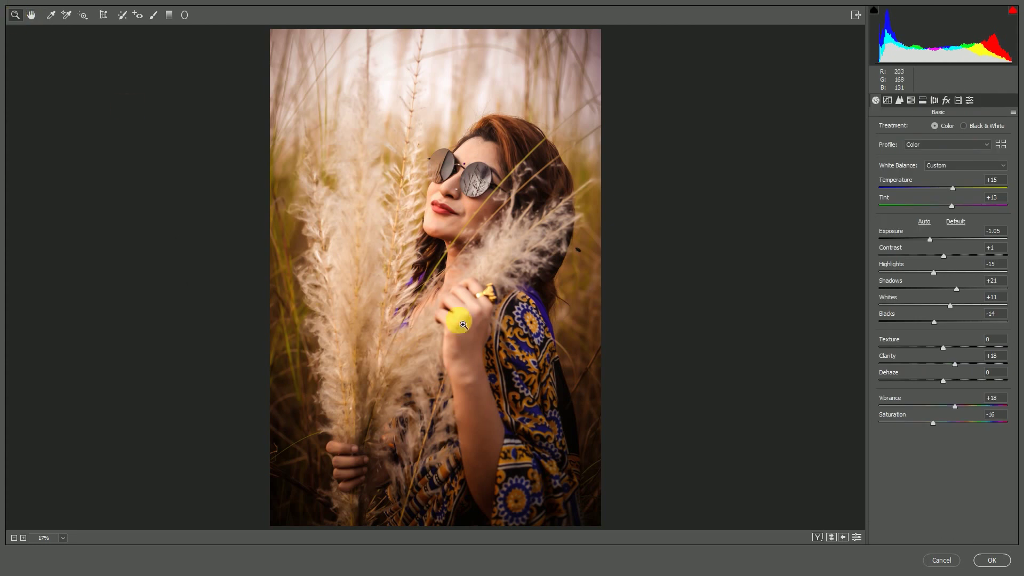
Zoom in on the face, fit the photo back, and cycle through Camera Raw's before/after layouts.
{"action": "left_click", "coordinate": [483, 249]}
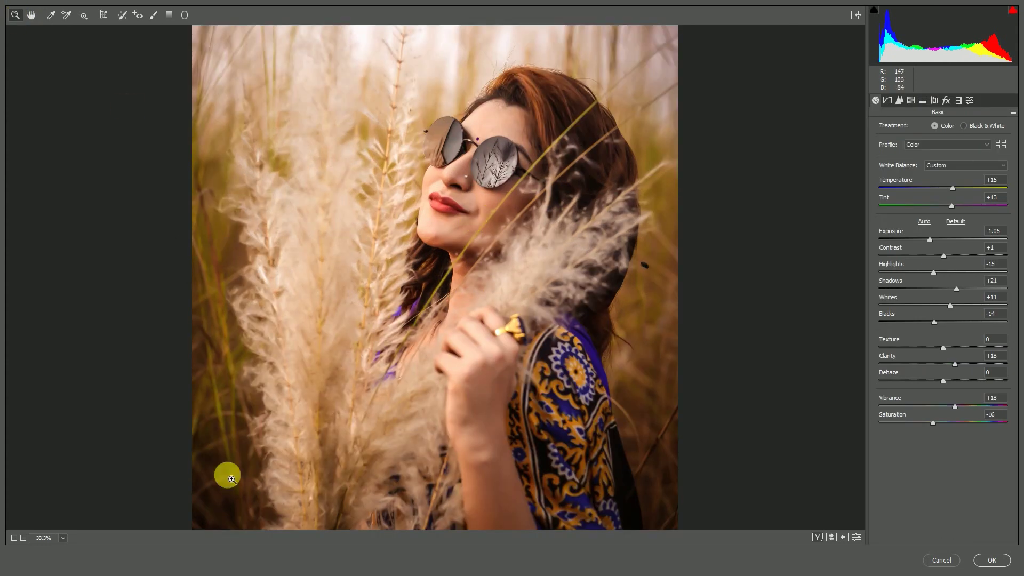
{"action": "key", "text": "ctrl+plus"}
{"action": "left_click", "coordinate": [63, 537]}
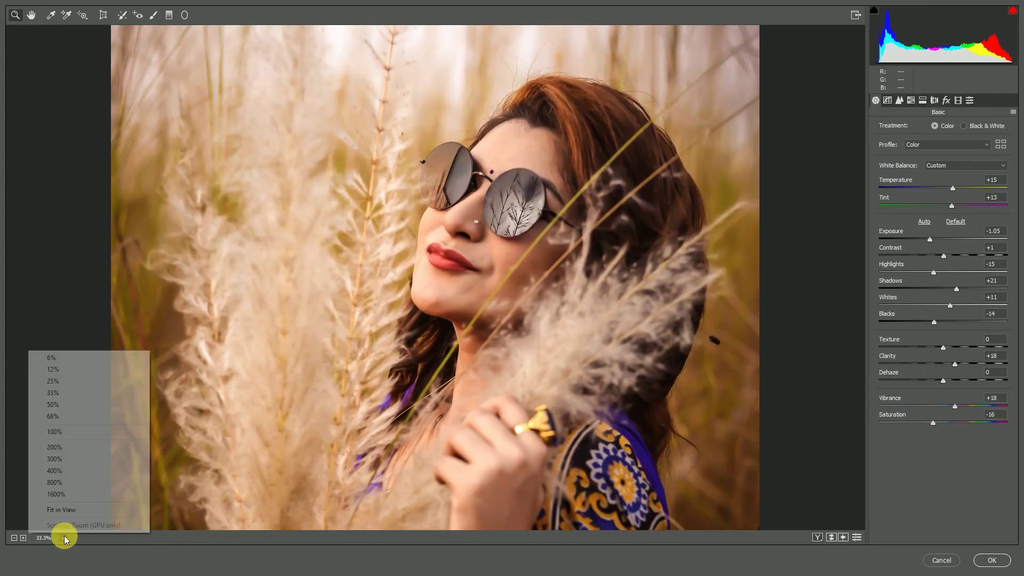
{"action": "left_click", "coordinate": [66, 512]}
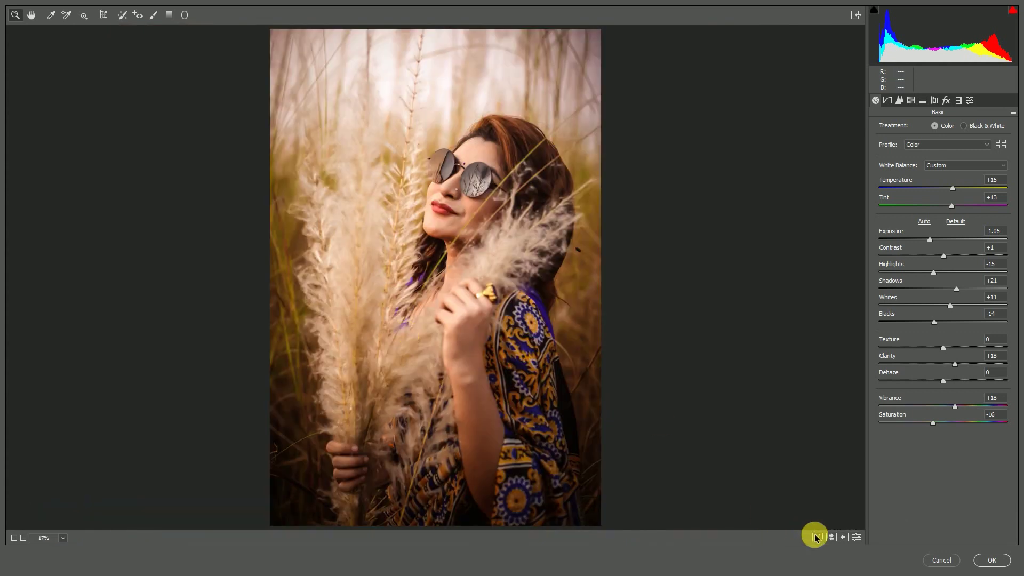
{"action": "left_click", "coordinate": [817, 537]}
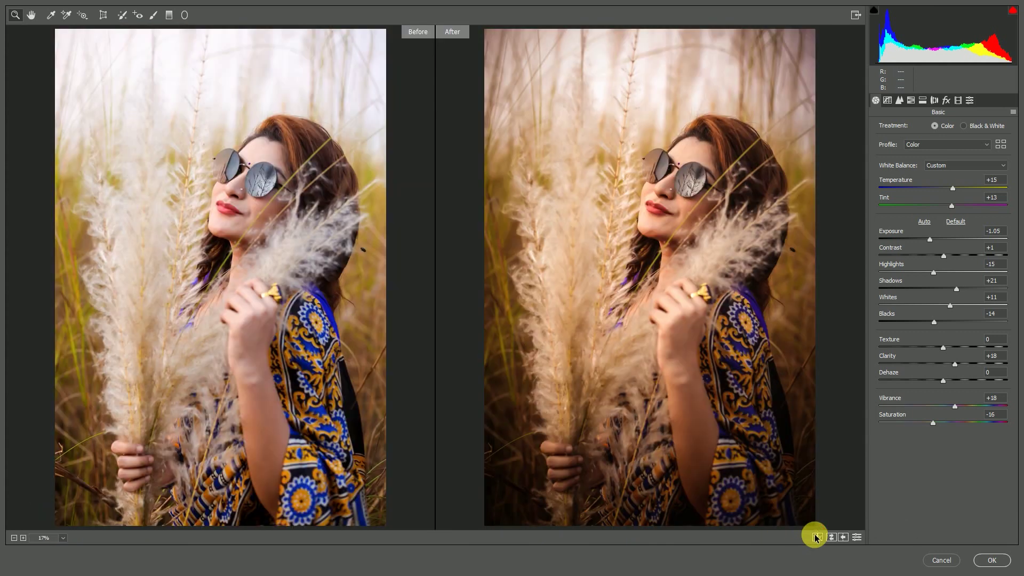
{"action": "left_click", "coordinate": [817, 537]}
{"action": "left_click", "coordinate": [817, 538]}
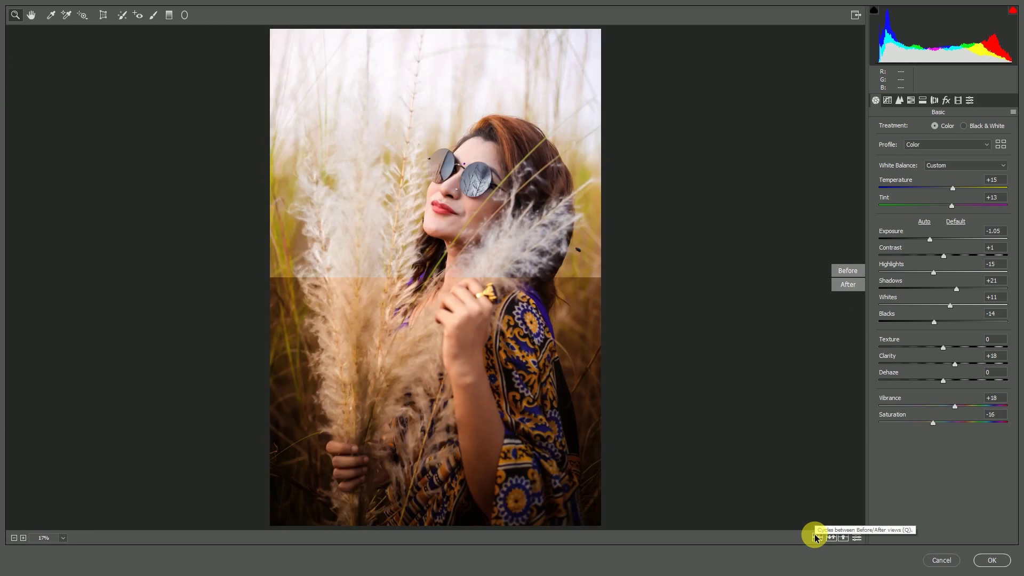
Magnify the face and cheek to inspect detail, then fit the whole photo back in view.
{"action": "left_click", "coordinate": [496, 314]}
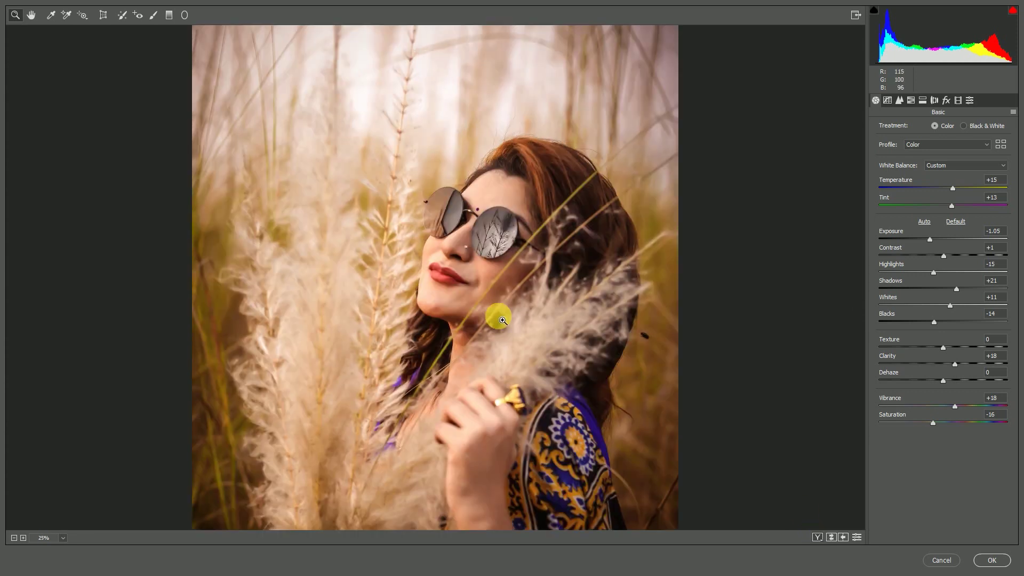
{"action": "left_click", "coordinate": [481, 297]}
{"action": "left_click", "coordinate": [516, 275]}
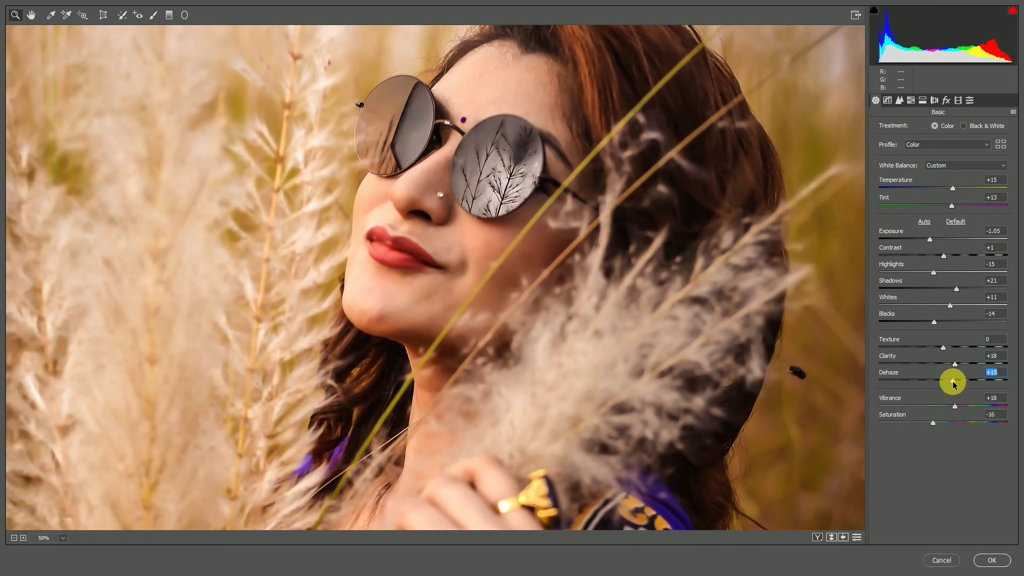
{"action": "left_click", "coordinate": [63, 538]}
{"action": "left_click", "coordinate": [62, 508]}
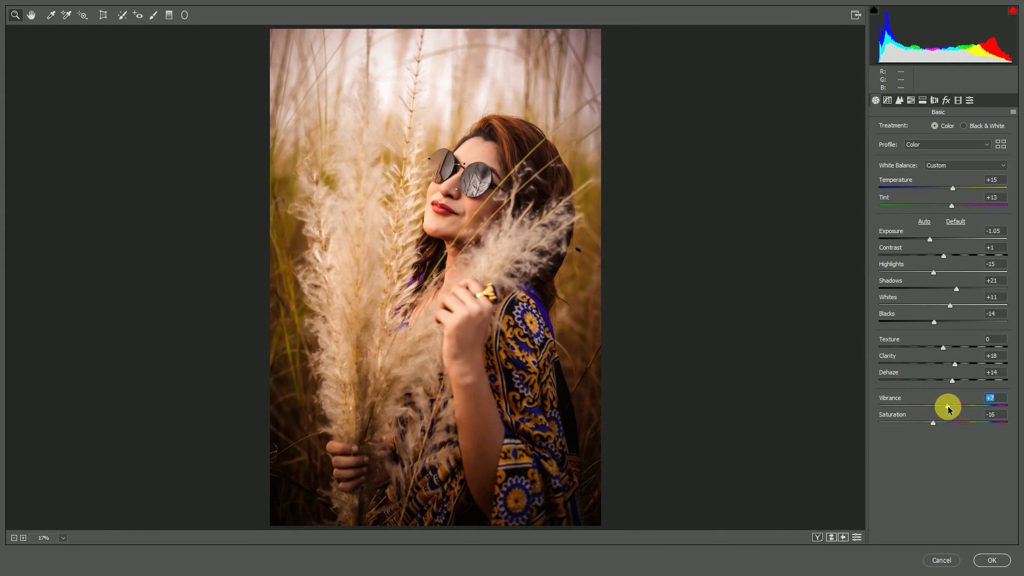
Adjust Oranges saturation and luminance in HSL, compare before/after, and apply the Camera Raw grade.
{"action": "left_click", "coordinate": [910, 103]}
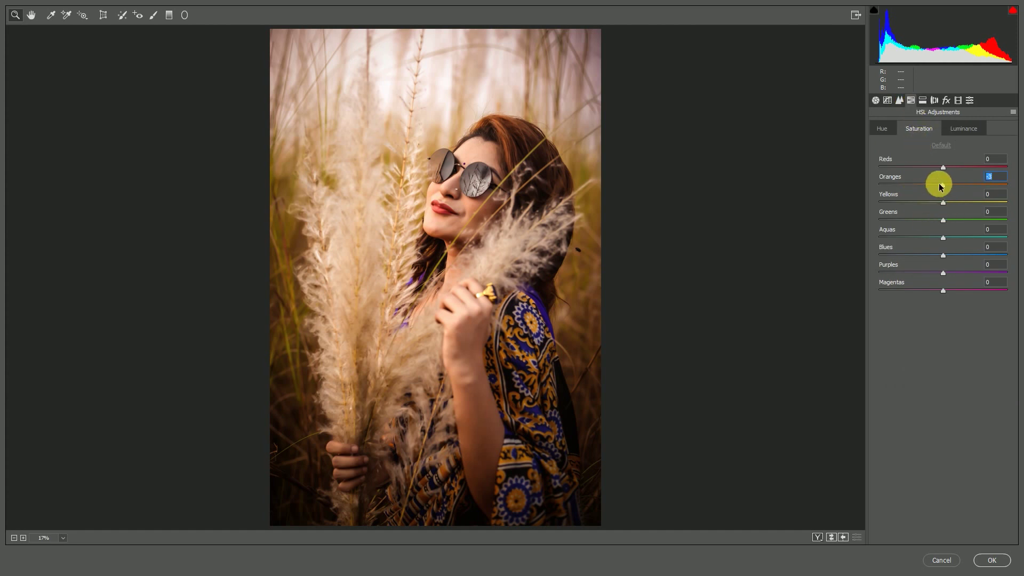
{"action": "left_click", "coordinate": [960, 129]}
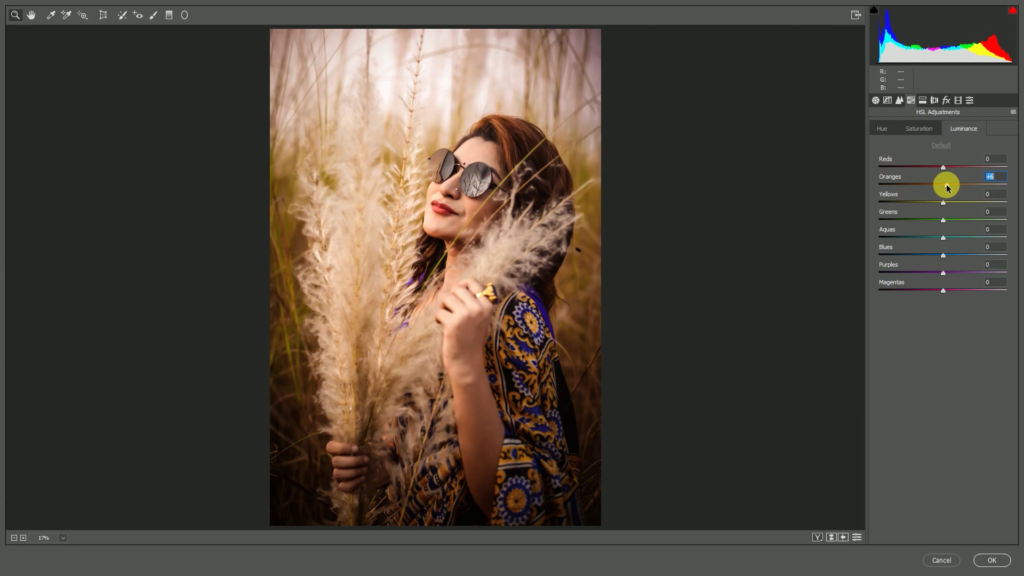
{"action": "left_click", "coordinate": [876, 100]}
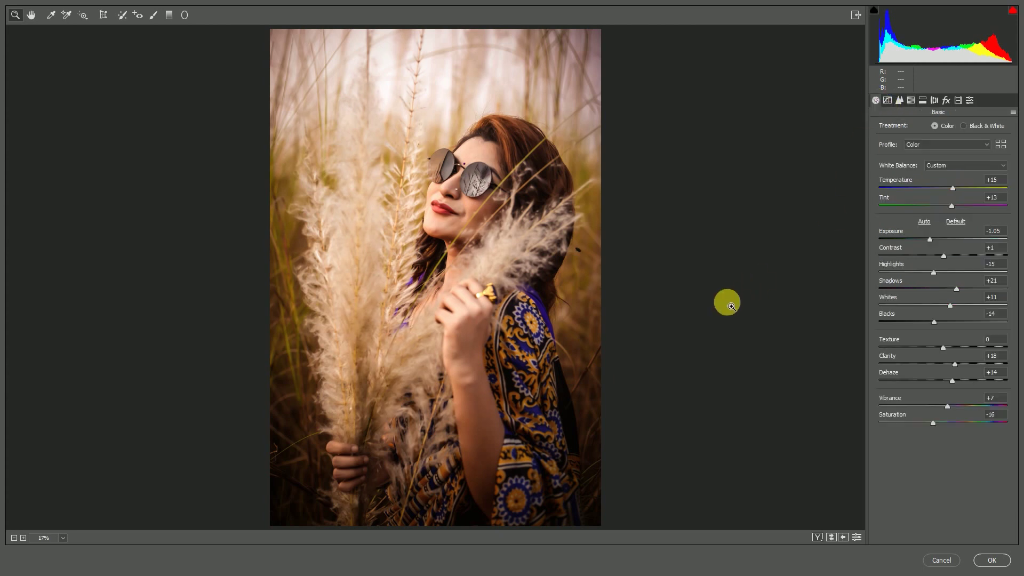
{"action": "left_click", "coordinate": [818, 538]}
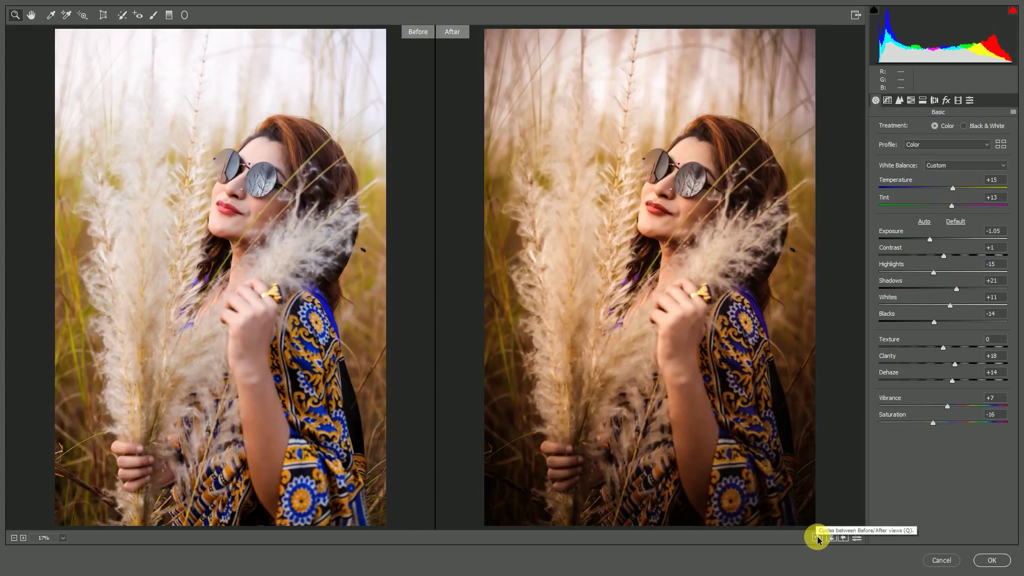
{"action": "left_click", "coordinate": [991, 559]}
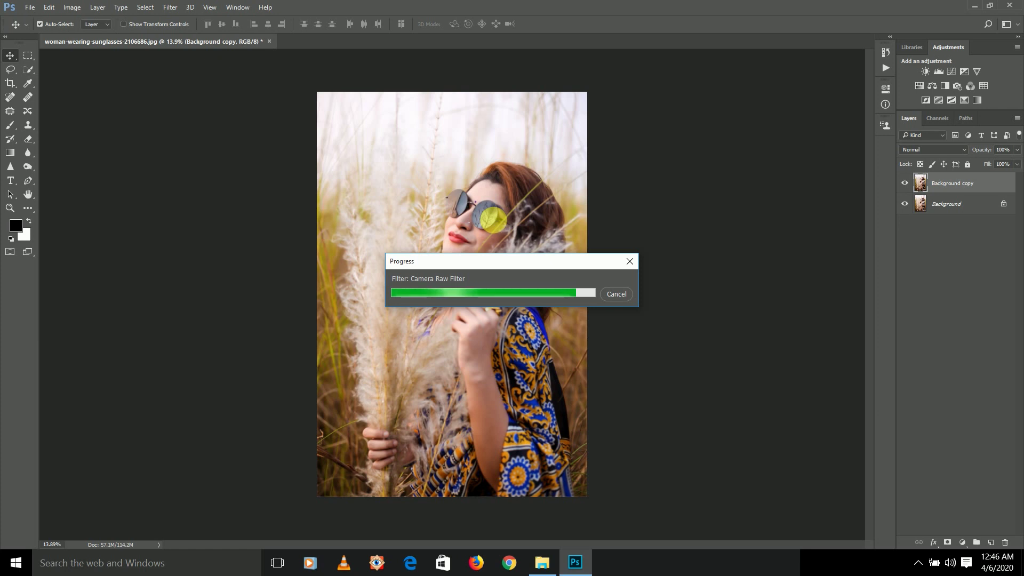
Heal the dark blemish on the forehead with the Spot Healing Brush.
{"action": "scroll", "coordinate": [495, 220], "scroll_direction": "down", "scroll_amount": 2}
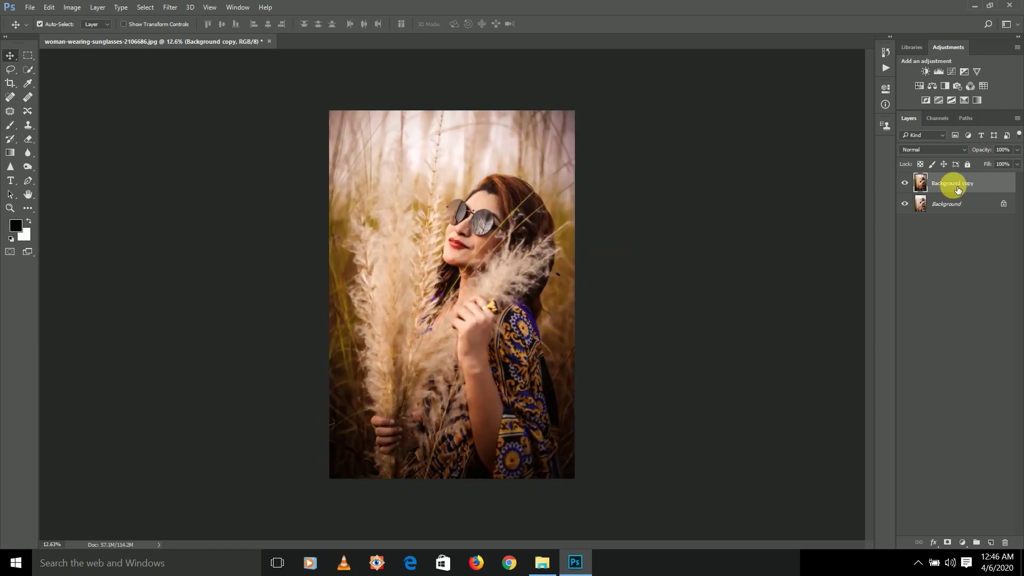
{"action": "scroll", "coordinate": [493, 218], "scroll_direction": "up", "scroll_amount": 5}
{"action": "scroll", "coordinate": [493, 219], "scroll_direction": "up", "scroll_amount": 10}
{"action": "scroll", "coordinate": [491, 155], "scroll_direction": "up", "scroll_amount": 10}
{"action": "scroll", "coordinate": [492, 155], "scroll_direction": "up", "scroll_amount": 5}
{"action": "left_click", "coordinate": [10, 102]}
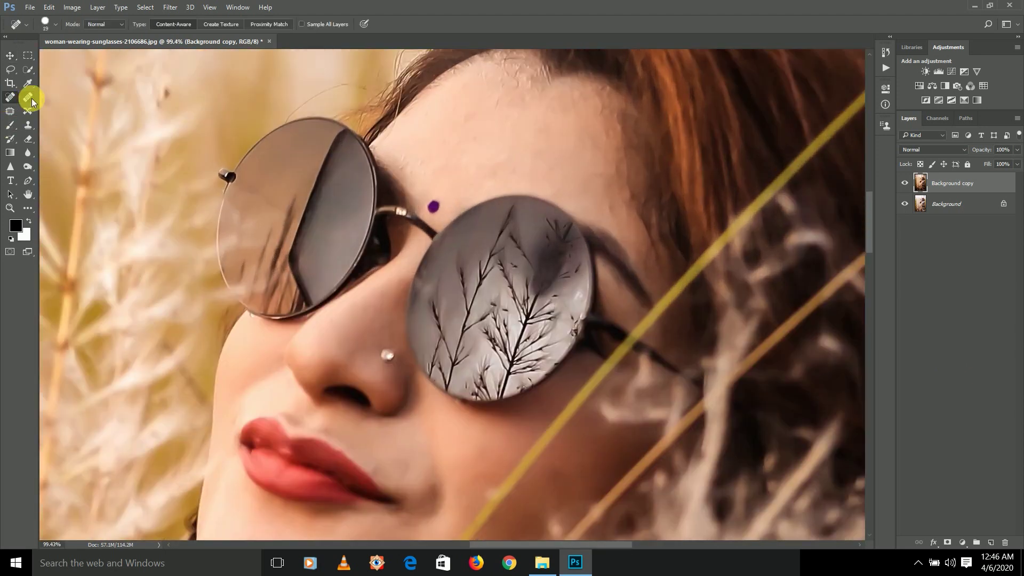
{"action": "scroll", "coordinate": [497, 99], "scroll_direction": "up", "scroll_amount": 4}
{"action": "scroll", "coordinate": [491, 97], "scroll_direction": "up", "scroll_amount": 3}
{"action": "left_click", "coordinate": [464, 169]}
Brush away the dark spot beside the hair, then zoom back out.
{"action": "scroll", "coordinate": [398, 203], "scroll_direction": "down", "scroll_amount": 5}
{"action": "scroll", "coordinate": [402, 171], "scroll_direction": "down", "scroll_amount": 3}
{"action": "scroll", "coordinate": [421, 168], "scroll_direction": "down", "scroll_amount": 3}
{"action": "scroll", "coordinate": [550, 304], "scroll_direction": "down", "scroll_amount": 2}
{"action": "scroll", "coordinate": [550, 304], "scroll_direction": "up", "scroll_amount": 2}
{"action": "scroll", "coordinate": [544, 427], "scroll_direction": "up", "scroll_amount": 2}
{"action": "scroll", "coordinate": [514, 229], "scroll_direction": "up", "scroll_amount": 3}
{"action": "left_click_drag", "start_coordinate": [541, 244], "coordinate": [566, 242]}
{"action": "scroll", "coordinate": [558, 234], "scroll_direction": "down", "scroll_amount": 3}
{"action": "scroll", "coordinate": [569, 225], "scroll_direction": "down", "scroll_amount": 1}
{"action": "scroll", "coordinate": [568, 224], "scroll_direction": "down", "scroll_amount": 3}
{"action": "scroll", "coordinate": [555, 206], "scroll_direction": "down", "scroll_amount": 1}
{"action": "scroll", "coordinate": [548, 206], "scroll_direction": "up", "scroll_amount": 1}
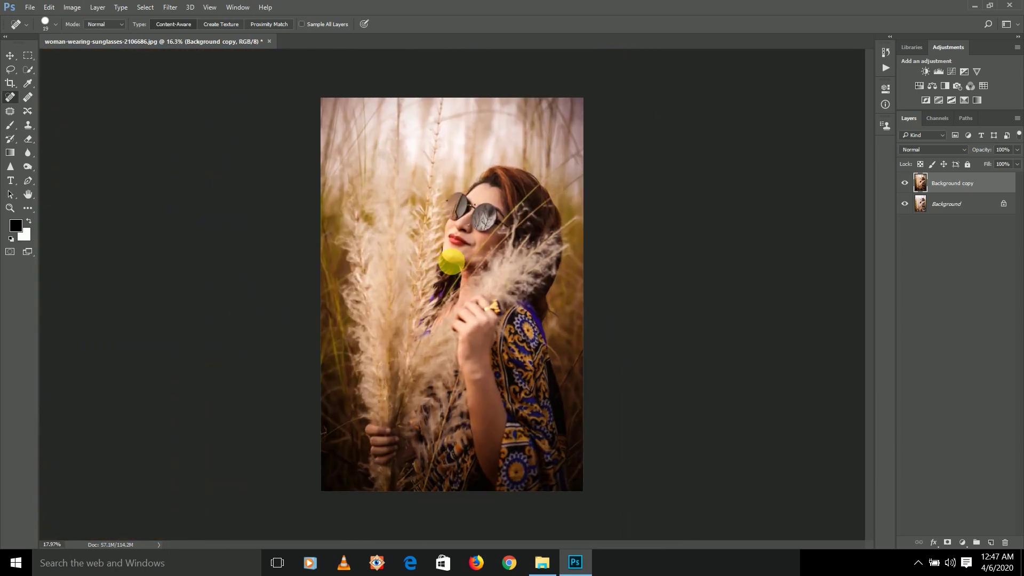
{"action": "scroll", "coordinate": [452, 260], "scroll_direction": "up", "scroll_amount": 3}
{"action": "scroll", "coordinate": [454, 256], "scroll_direction": "up", "scroll_amount": 3}
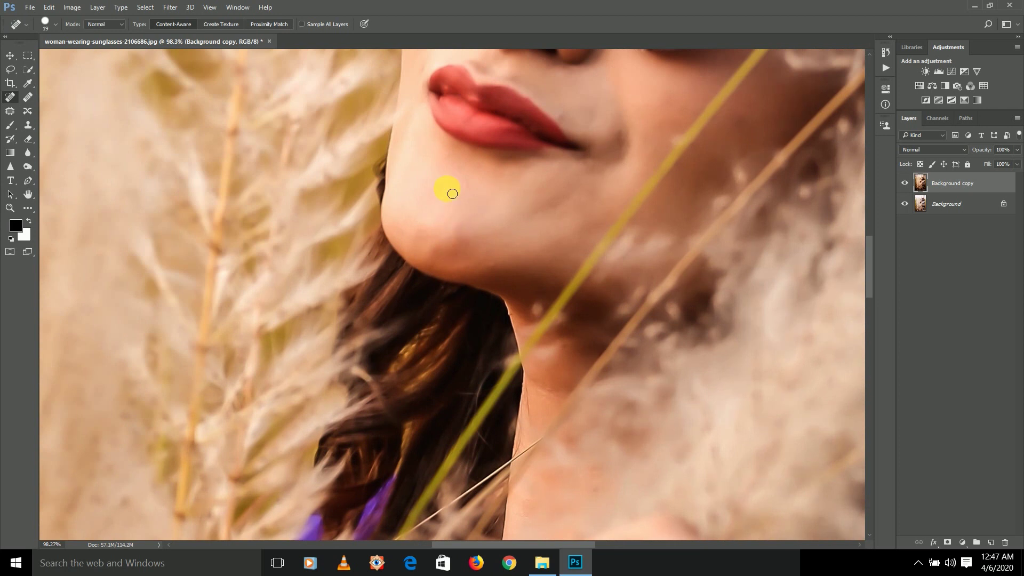
{"action": "scroll", "coordinate": [515, 165], "scroll_direction": "down", "scroll_amount": 2}
{"action": "scroll", "coordinate": [538, 130], "scroll_direction": "down", "scroll_amount": 1}
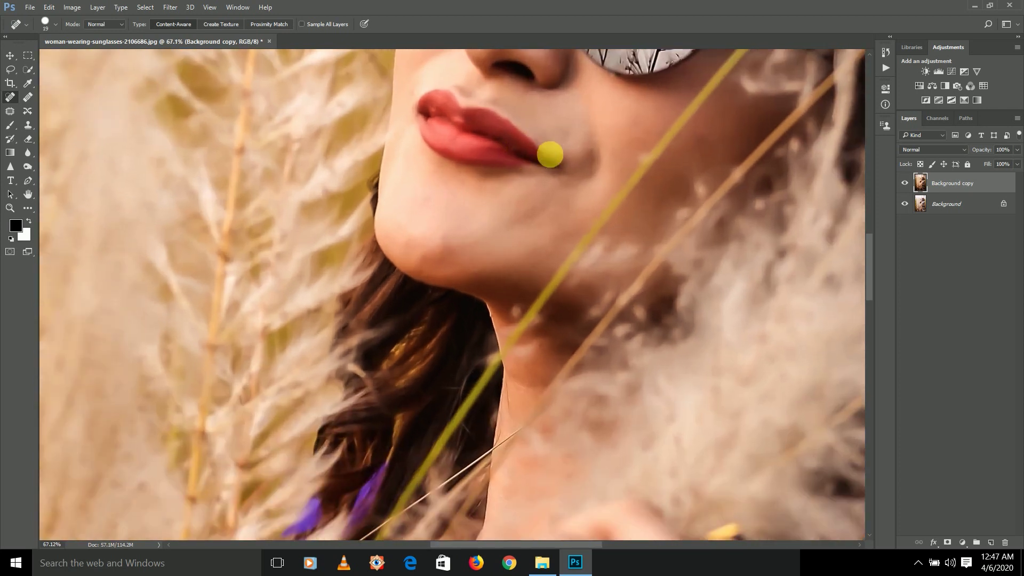
{"action": "scroll", "coordinate": [564, 170], "scroll_direction": "down", "scroll_amount": 2}
{"action": "scroll", "coordinate": [563, 170], "scroll_direction": "down", "scroll_amount": 2}
{"action": "scroll", "coordinate": [560, 165], "scroll_direction": "up", "scroll_amount": 1}
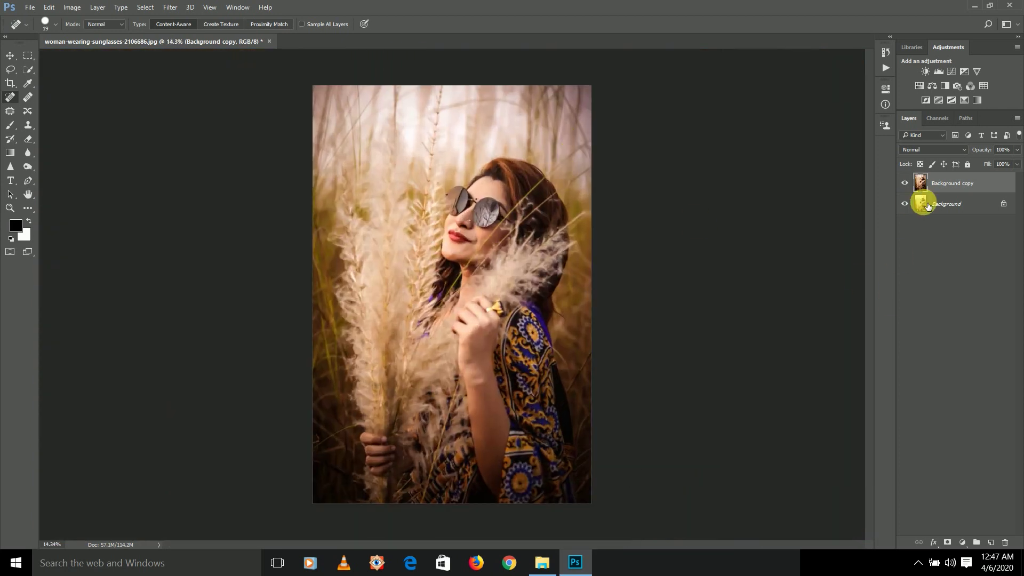
Add a Curves layer with a raised black point and adjusted midtone point for a matte fade.
{"action": "left_click", "coordinate": [962, 543]}
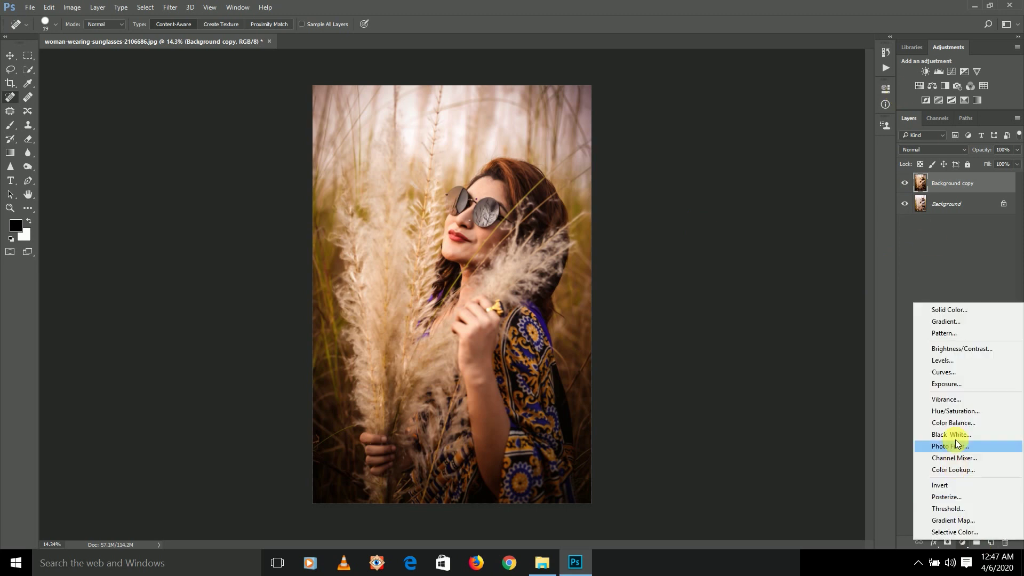
{"action": "left_click", "coordinate": [944, 372]}
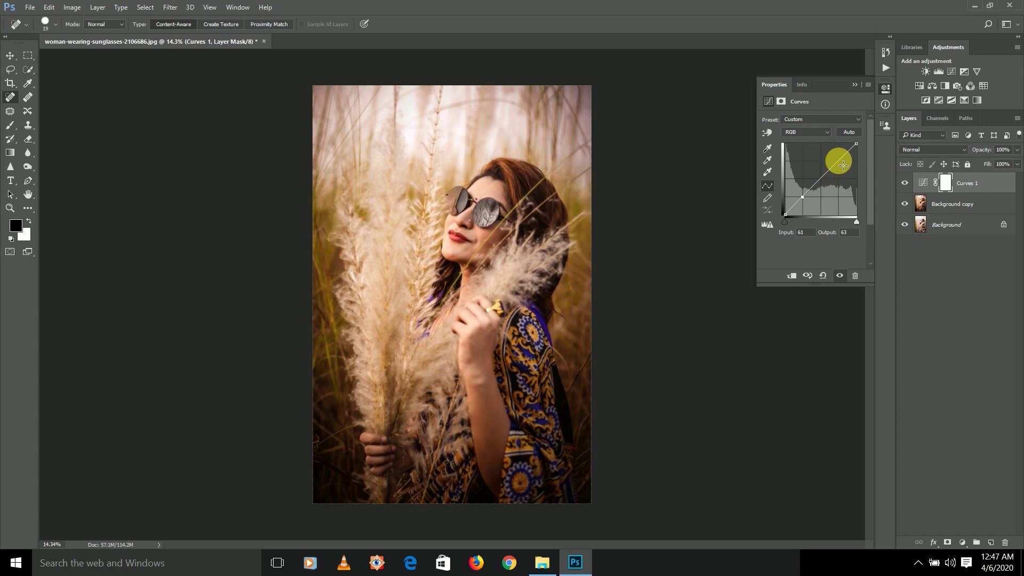
{"action": "left_click", "coordinate": [821, 177]}
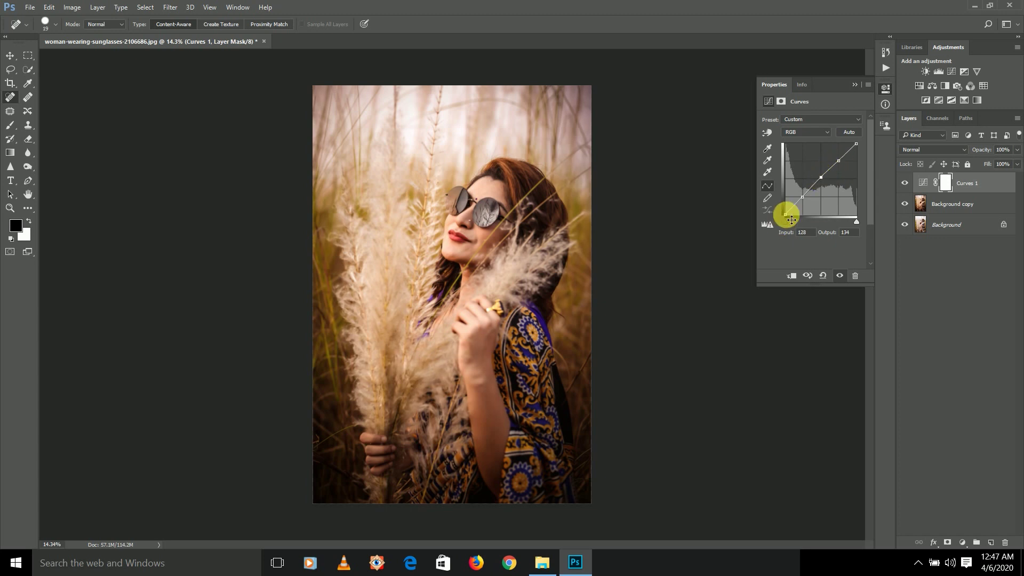
{"action": "left_click_drag", "start_coordinate": [792, 219], "coordinate": [788, 216]}
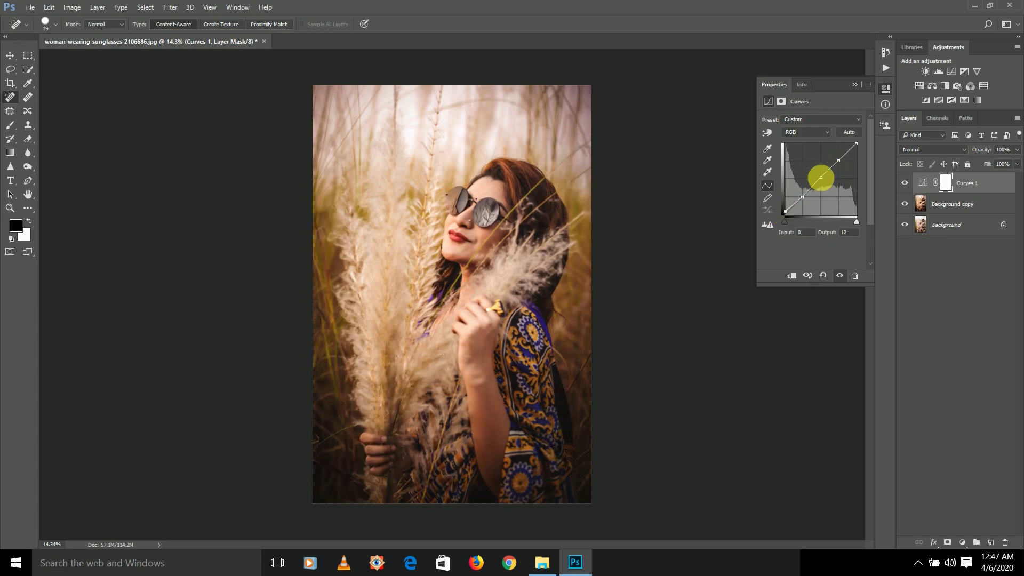
{"action": "left_click_drag", "start_coordinate": [825, 182], "coordinate": [826, 184]}
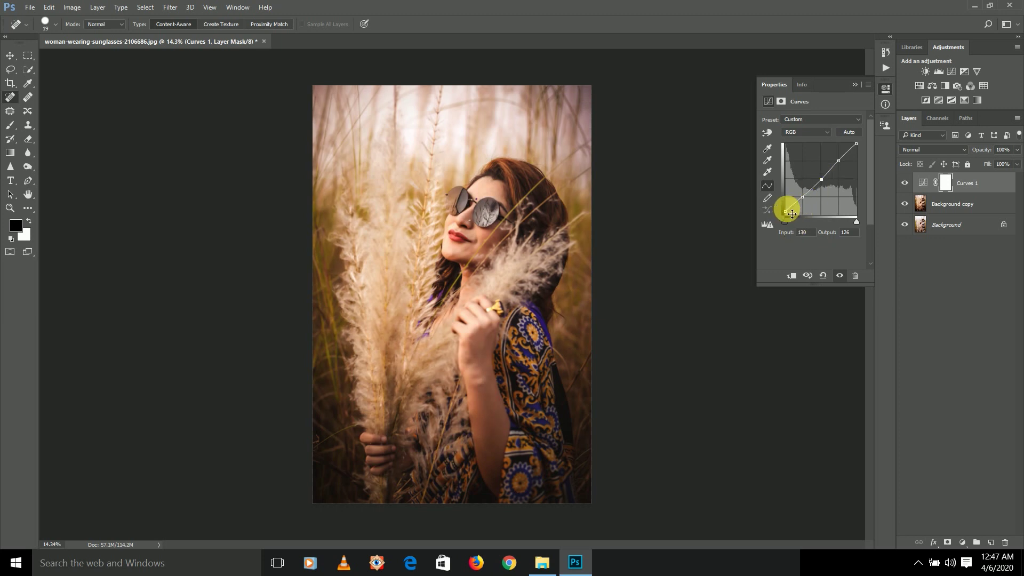
{"action": "left_click_drag", "start_coordinate": [791, 217], "coordinate": [790, 210]}
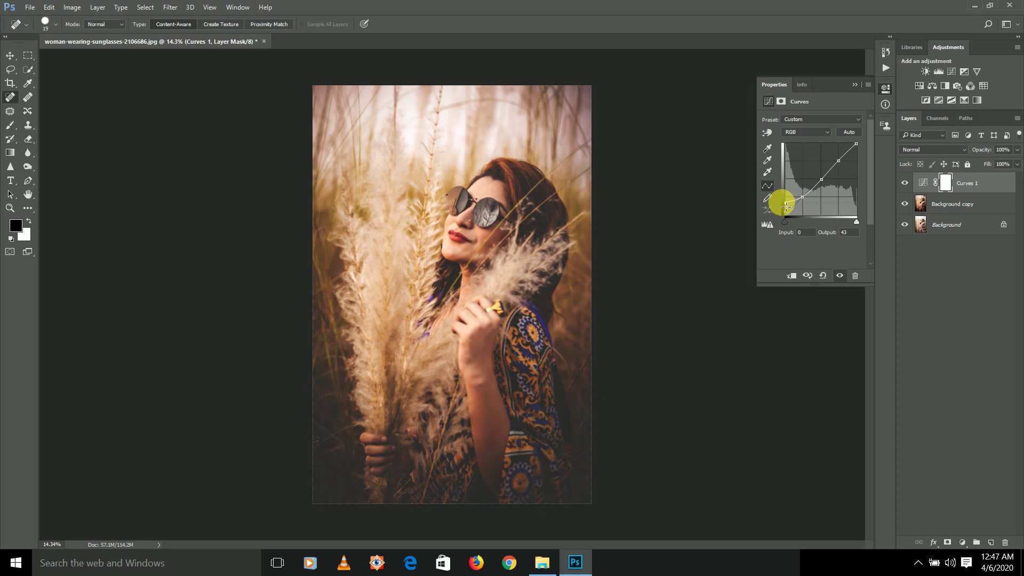
{"action": "left_click_drag", "start_coordinate": [826, 185], "coordinate": [845, 165]}
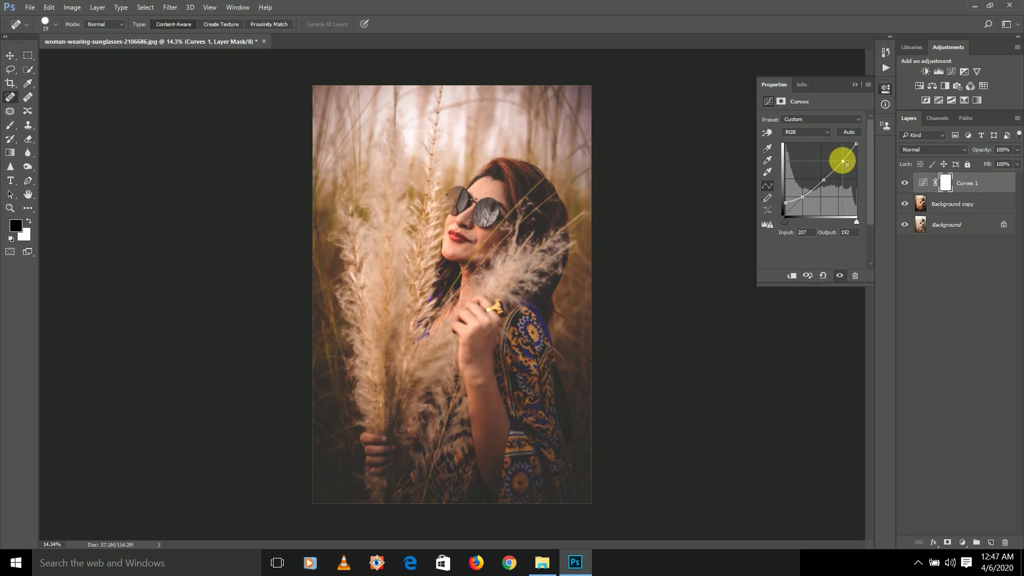
{"action": "left_click", "coordinate": [855, 87]}
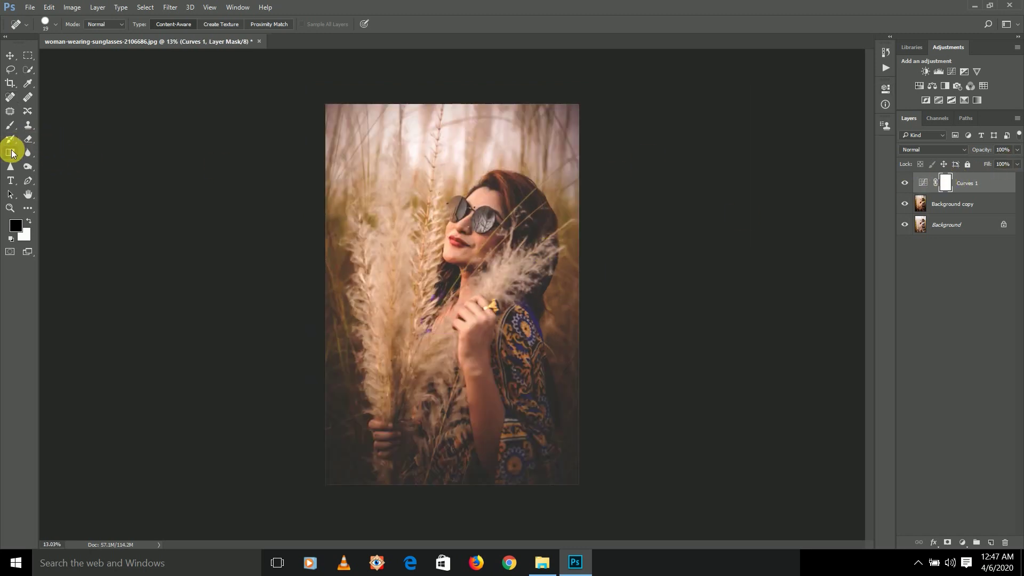
Drag two diagonal Foreground to Transparent gradients across the Curves 1 mask.
{"action": "left_click", "coordinate": [10, 153]}
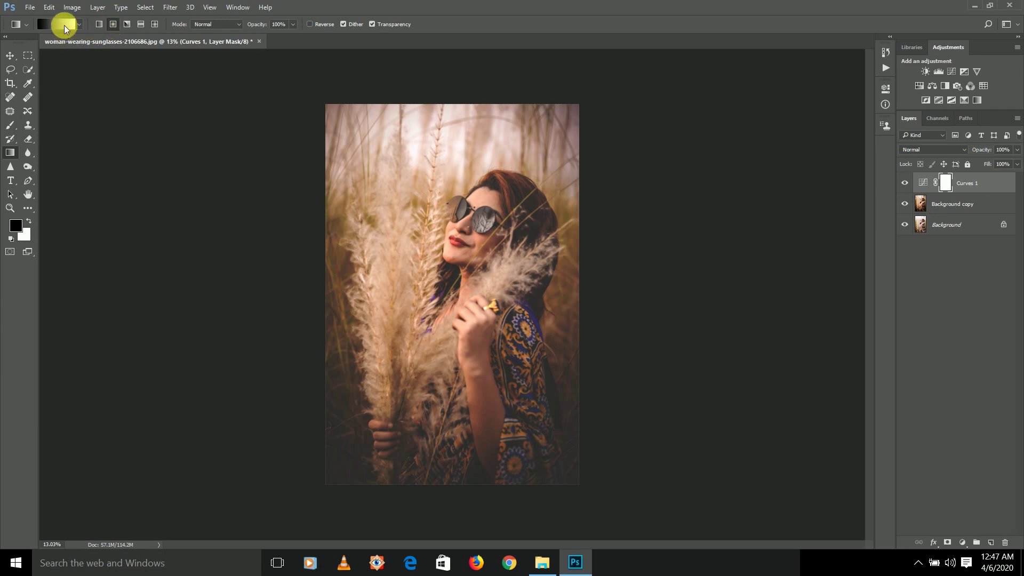
{"action": "left_click", "coordinate": [63, 24]}
{"action": "left_click", "coordinate": [438, 142]}
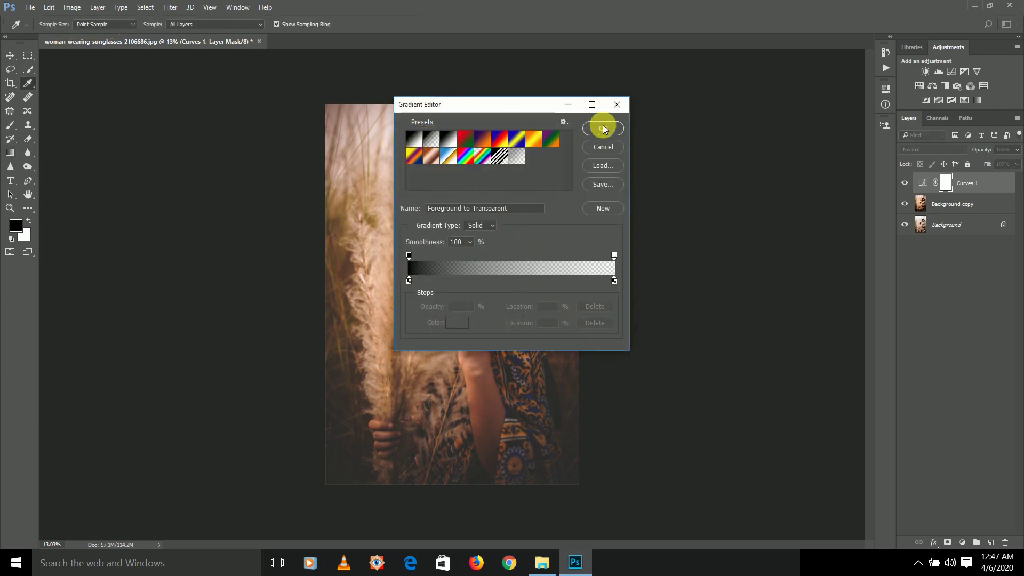
{"action": "left_click", "coordinate": [603, 128]}
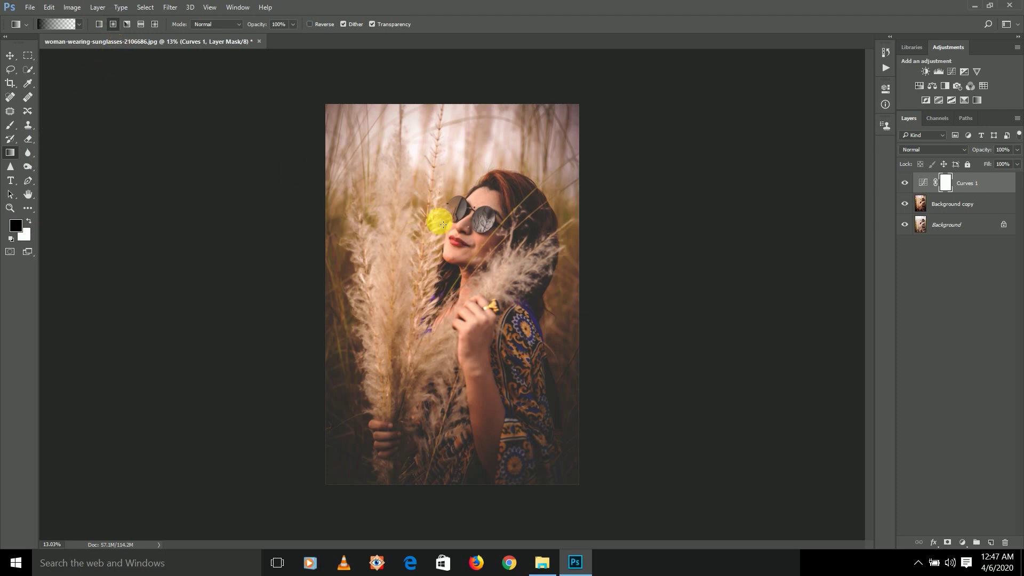
{"action": "left_click_drag", "start_coordinate": [384, 161], "coordinate": [631, 364]}
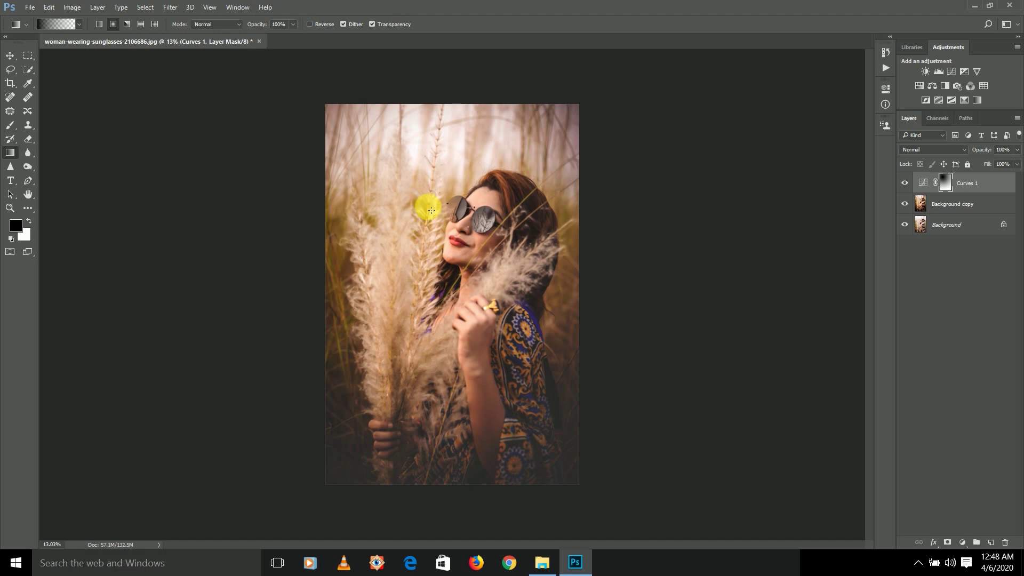
{"action": "left_click_drag", "start_coordinate": [387, 155], "coordinate": [664, 473]}
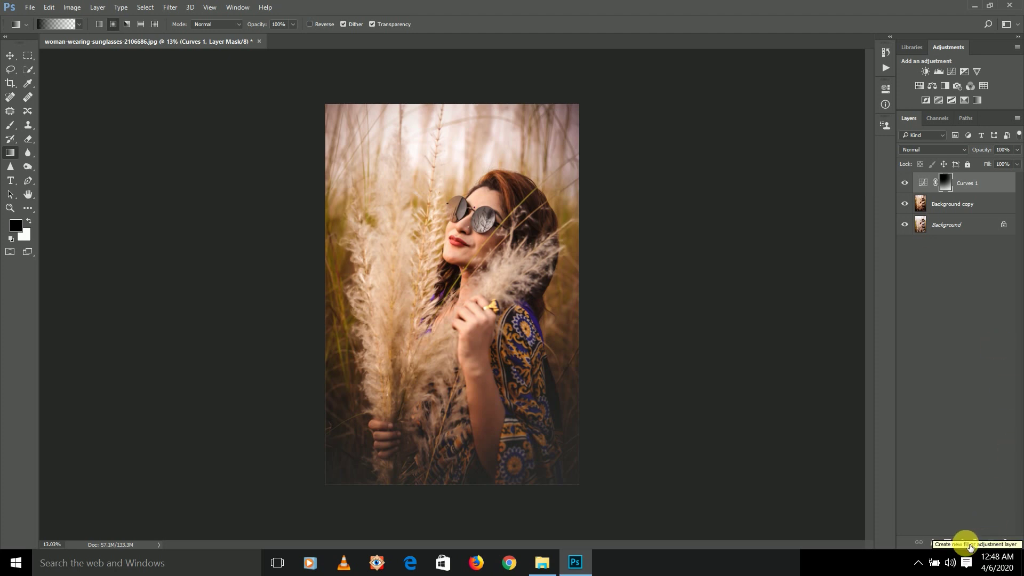
Create a new layer and dab an orange (ff8a00) brush dot near the top-left.
{"action": "left_click", "coordinate": [997, 545]}
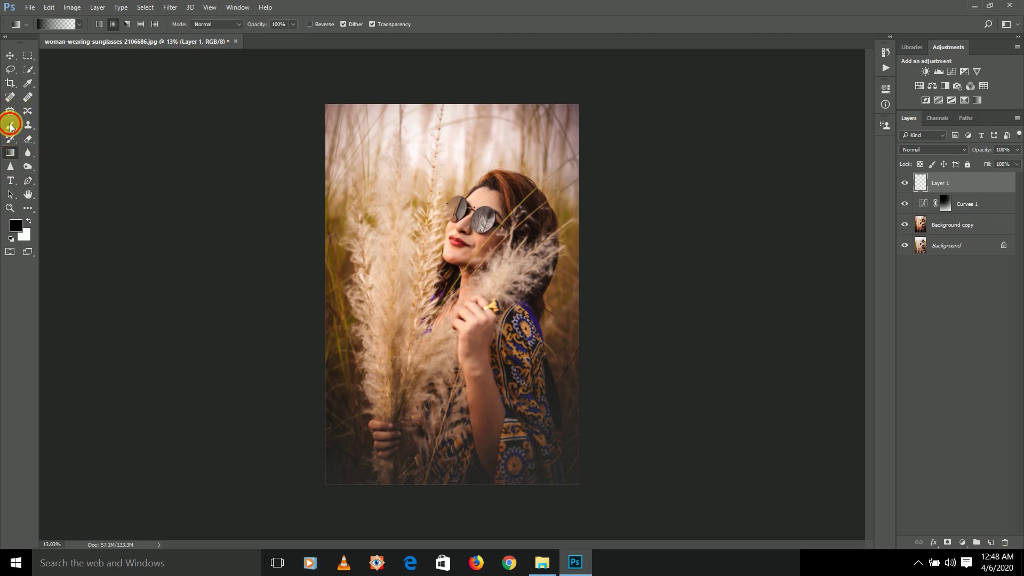
{"action": "left_click", "coordinate": [15, 225]}
{"action": "left_click_drag", "start_coordinate": [556, 168], "coordinate": [674, 50]}
{"action": "left_click_drag", "start_coordinate": [647, 151], "coordinate": [645, 172]}
{"action": "left_click", "coordinate": [745, 38]}
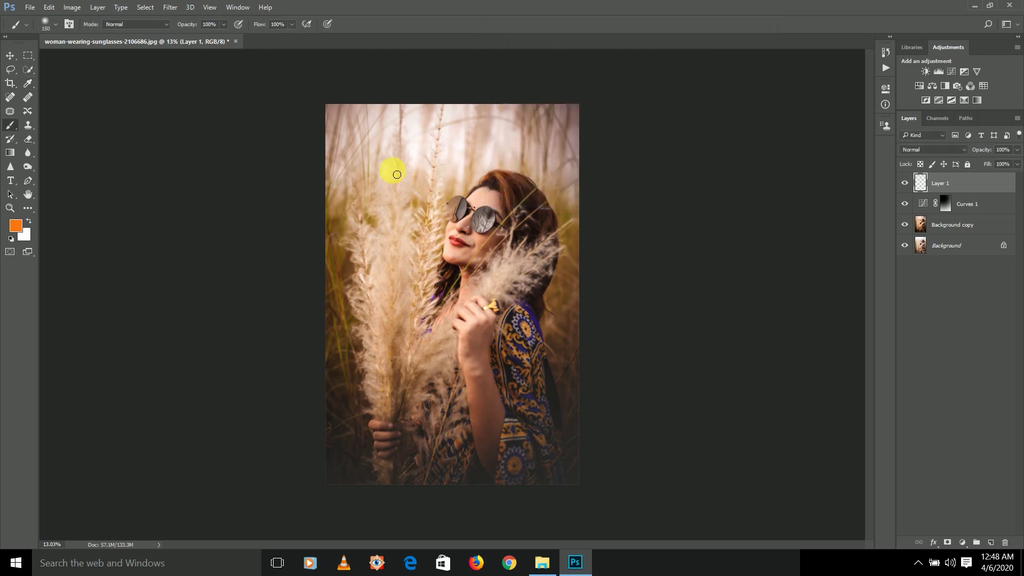
{"action": "left_click", "coordinate": [458, 224]}
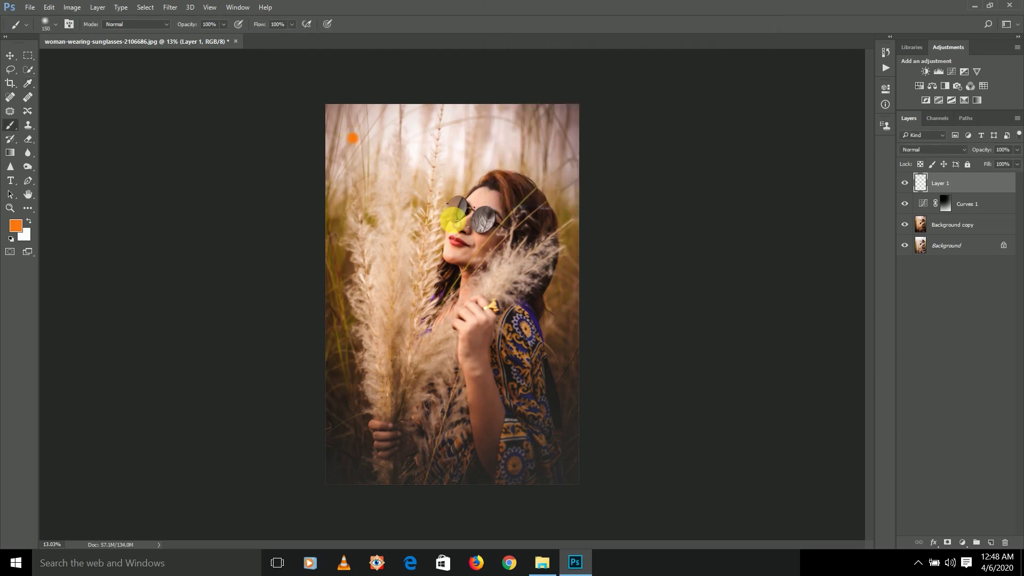
Free-transform the orange dot into a large glow over the upper-left of the portrait.
{"action": "key", "text": "ctrl+t"}
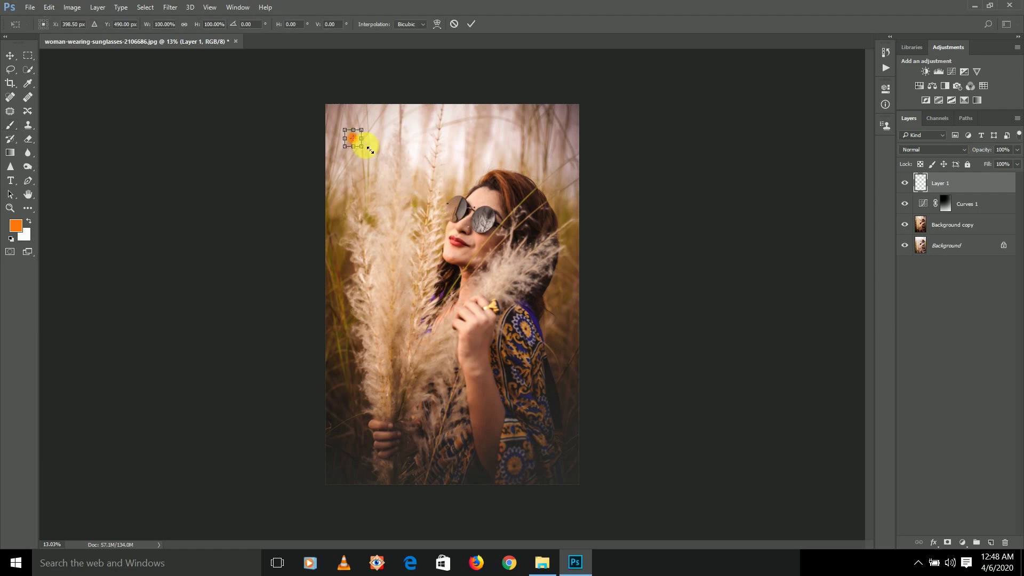
{"action": "left_click_drag", "start_coordinate": [367, 155], "coordinate": [571, 402]}
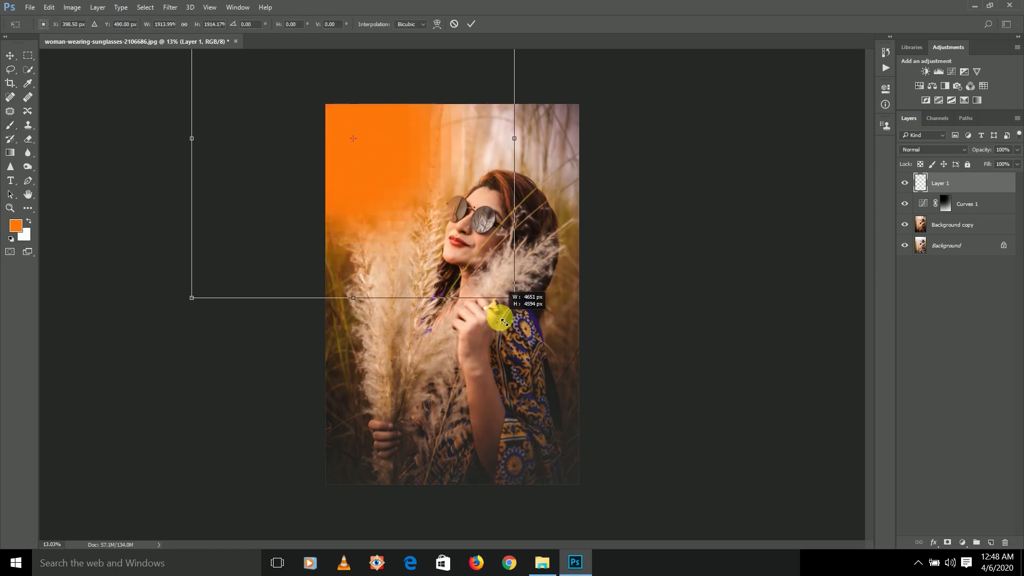
{"action": "mouse_move", "coordinate": [571, 401]}
{"action": "left_mouse_down"}
{"action": "mouse_move", "coordinate": [541, 290]}
{"action": "mouse_move", "coordinate": [622, 377]}
{"action": "left_mouse_up"}
{"action": "left_click_drag", "start_coordinate": [528, 304], "coordinate": [487, 263]}
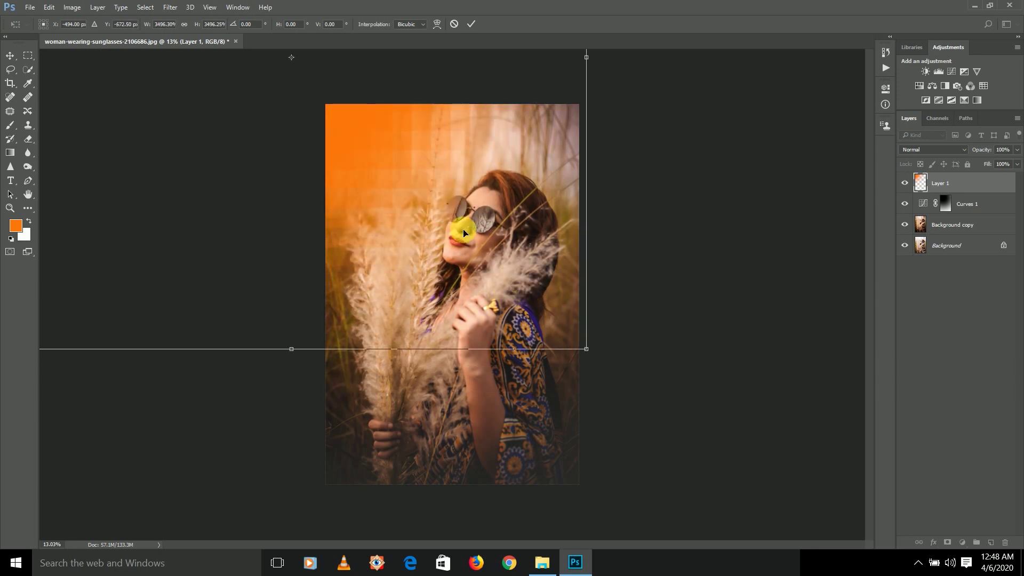
Set Layer 1 to Screen, move the glow upward, and lower its Fill to 46%.
{"action": "left_click", "coordinate": [931, 150]}
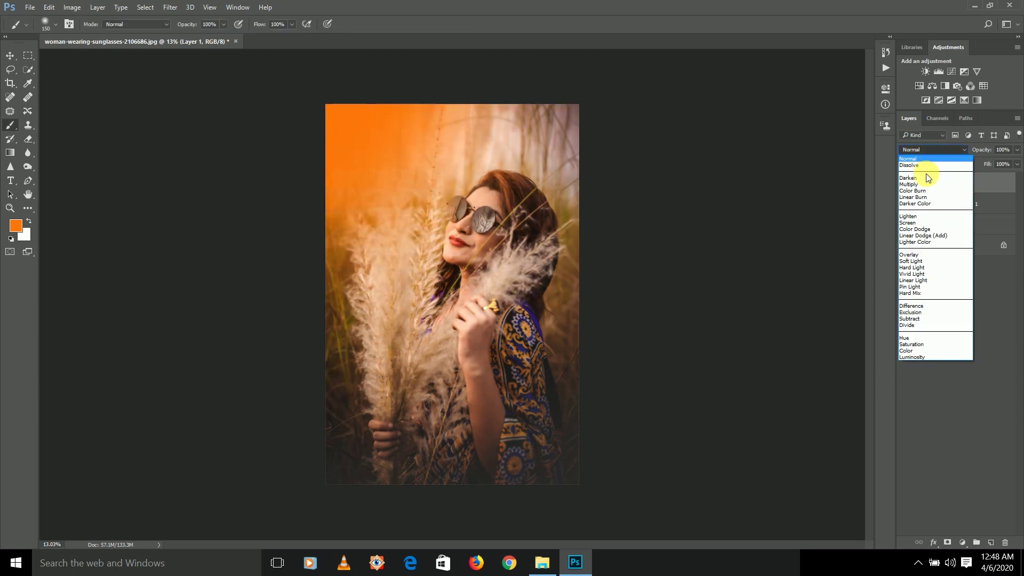
{"action": "left_click", "coordinate": [918, 219]}
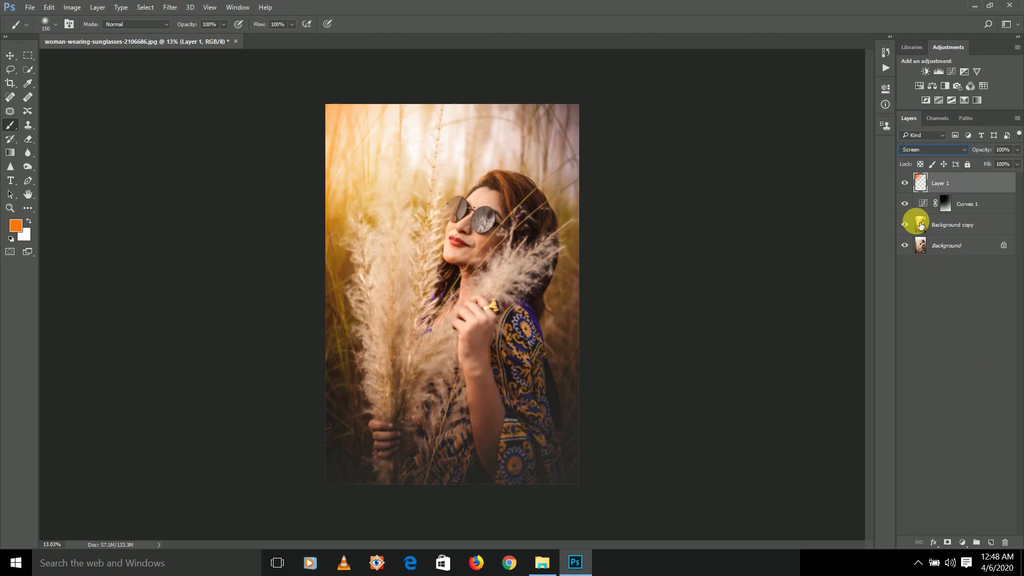
{"action": "left_click", "coordinate": [10, 55]}
{"action": "left_click_drag", "start_coordinate": [421, 146], "coordinate": [399, 105]}
{"action": "left_click", "coordinate": [1018, 165]}
{"action": "left_click_drag", "start_coordinate": [1003, 178], "coordinate": [991, 177]}
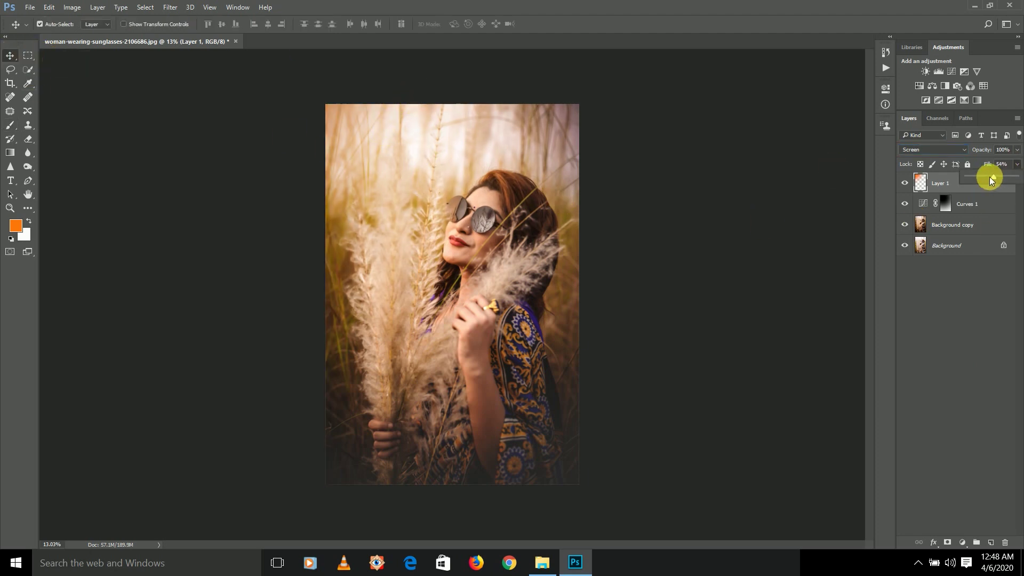
{"action": "left_click", "coordinate": [906, 183]}
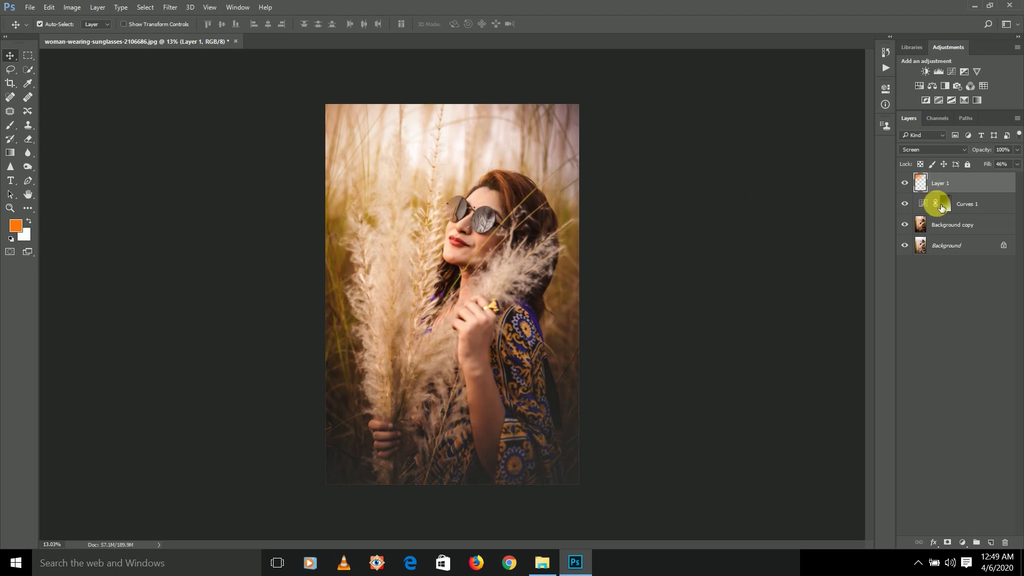
Toggle the orange glow's visibility and duplicate the merged Layer 2.
{"action": "left_click", "coordinate": [968, 204]}
{"action": "left_click", "coordinate": [905, 183]}
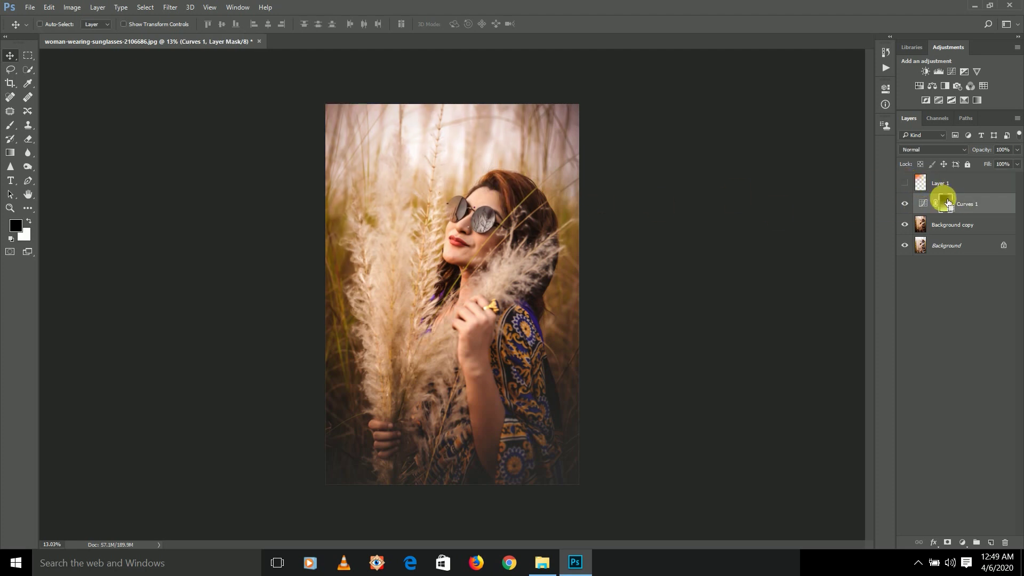
{"action": "left_click", "coordinate": [907, 183]}
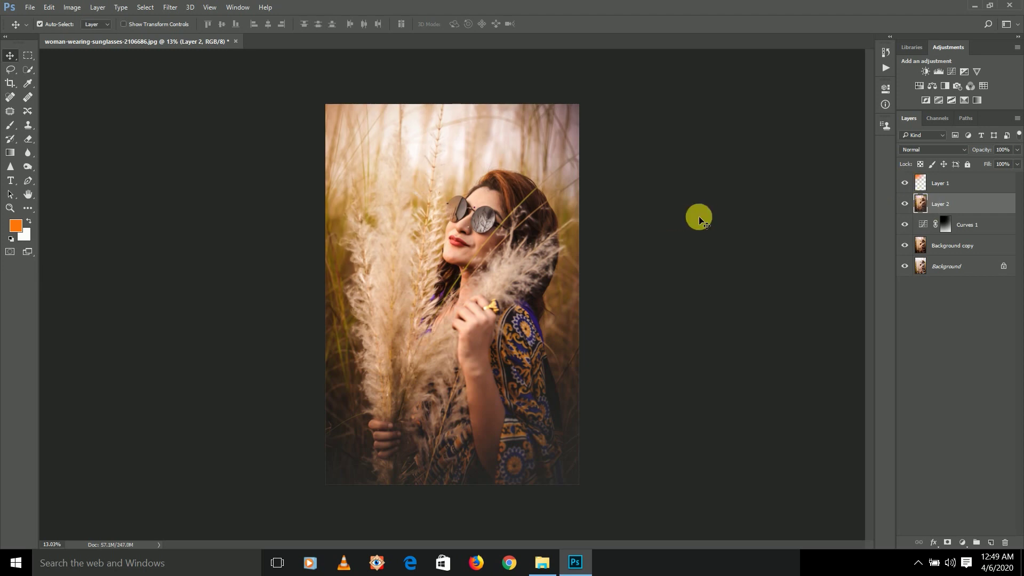
{"action": "left_click_drag", "start_coordinate": [958, 209], "coordinate": [990, 543]}
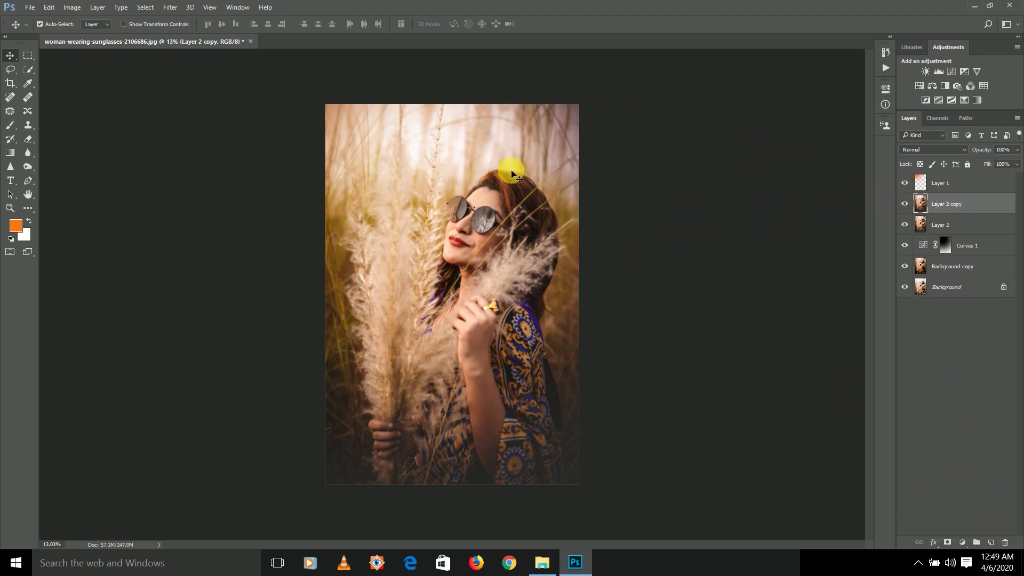
Smooth the skin on the Layer 2 copy with Portraiture's Default preset.
{"action": "left_click", "coordinate": [170, 8]}
{"action": "mouse_move", "coordinate": [188, 232]}
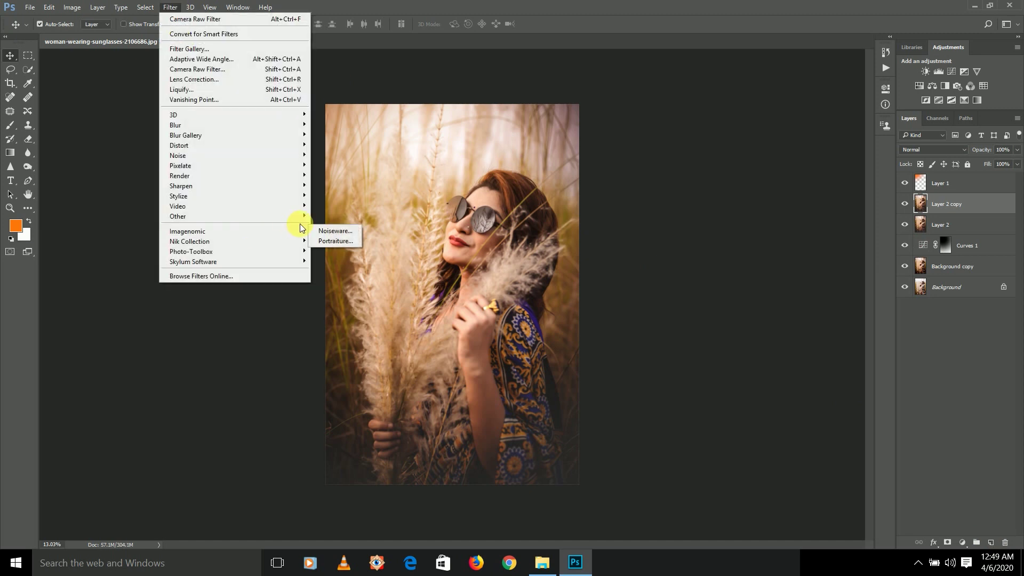
{"action": "left_click", "coordinate": [335, 241]}
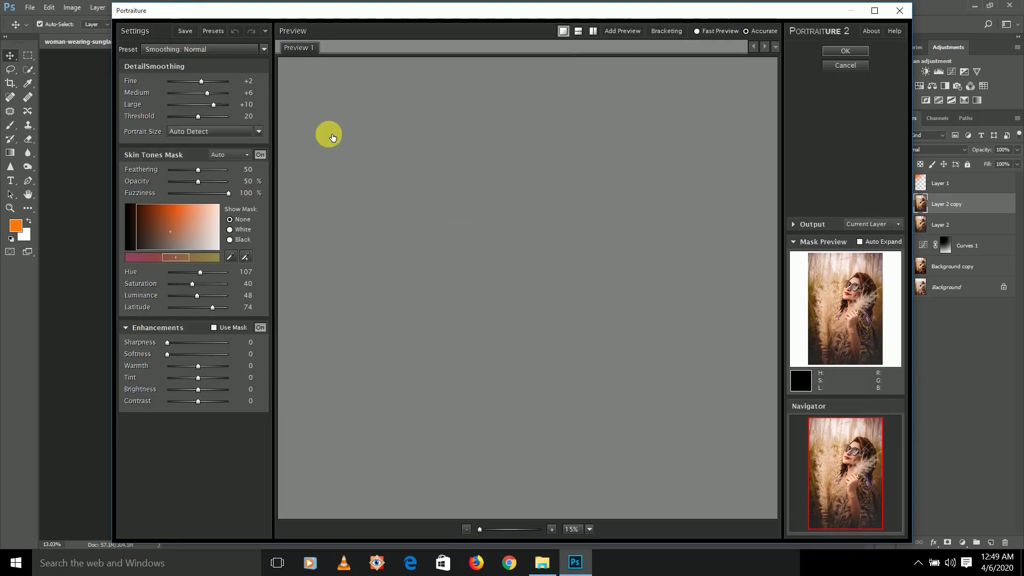
{"action": "left_click", "coordinate": [243, 49]}
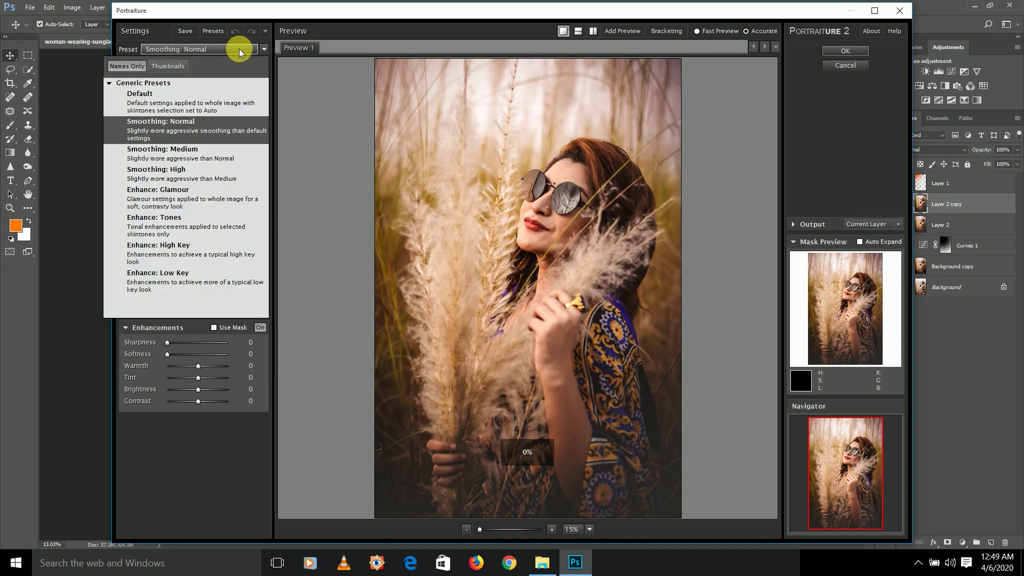
{"action": "left_click", "coordinate": [201, 99]}
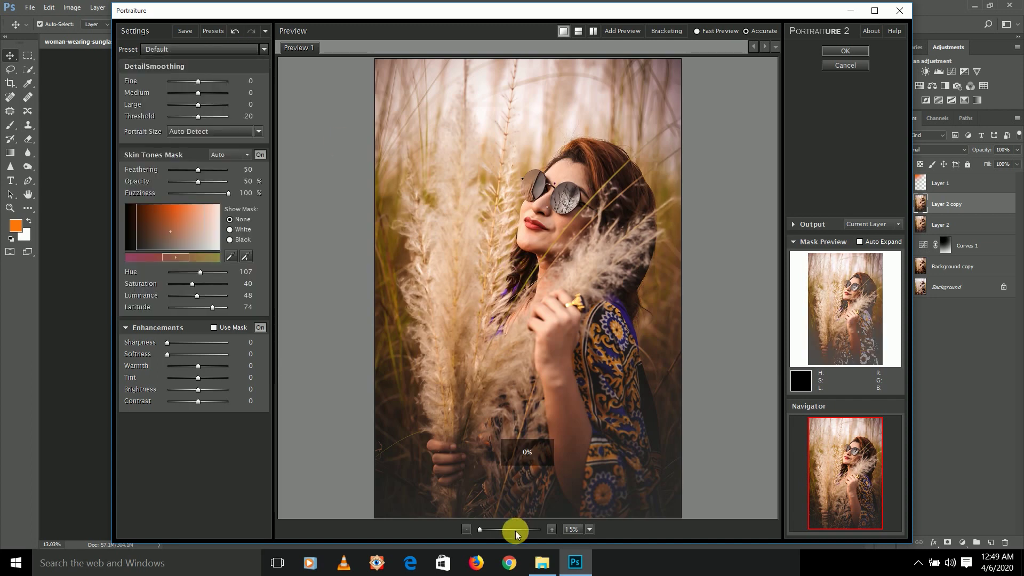
{"action": "left_click", "coordinate": [498, 529]}
{"action": "left_click_drag", "start_coordinate": [522, 231], "coordinate": [505, 247]}
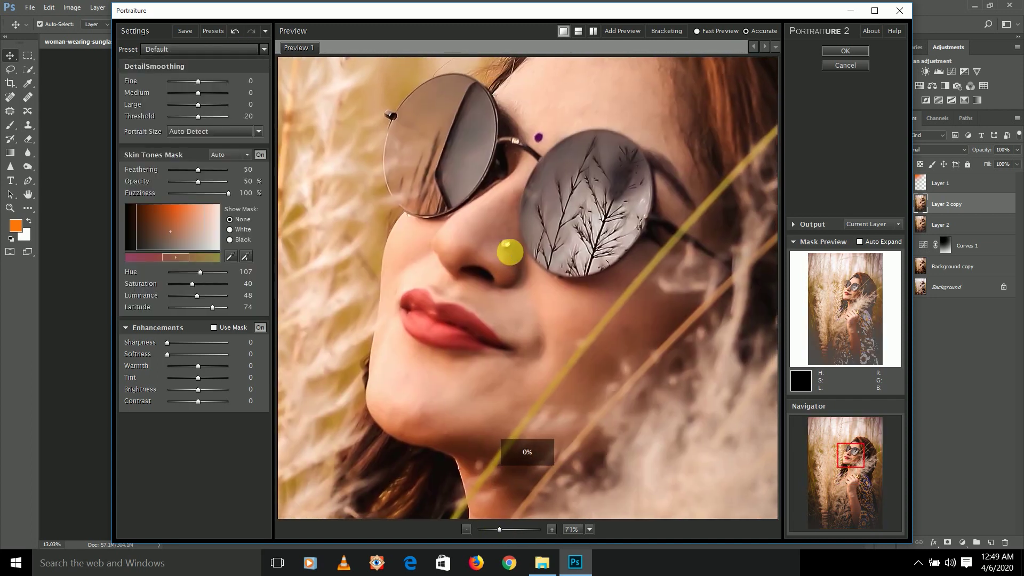
{"action": "left_click", "coordinate": [846, 51]}
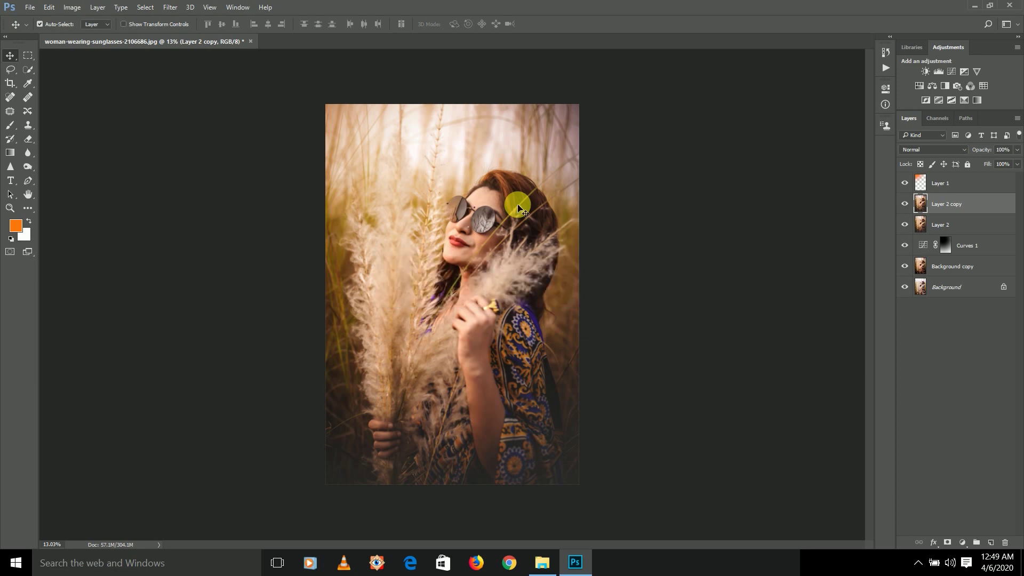
Group Layer 1 through Background copy into Group 1, then toggle it to compare with the original.
{"action": "scroll", "coordinate": [517, 208], "scroll_direction": "down", "scroll_amount": 1}
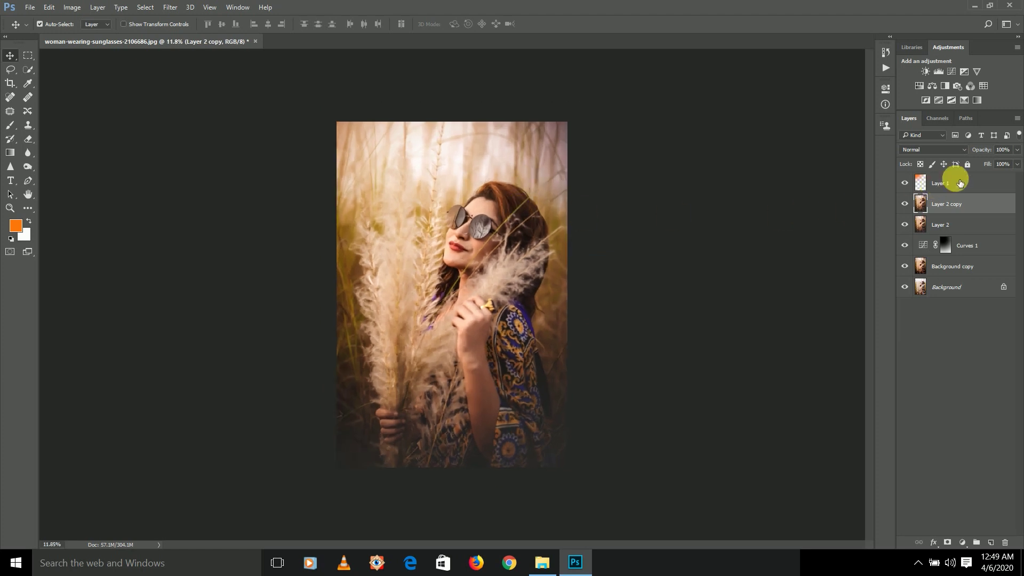
{"action": "left_click", "coordinate": [958, 184]}
{"action": "scroll", "coordinate": [472, 239], "scroll_direction": "up", "scroll_amount": 2}
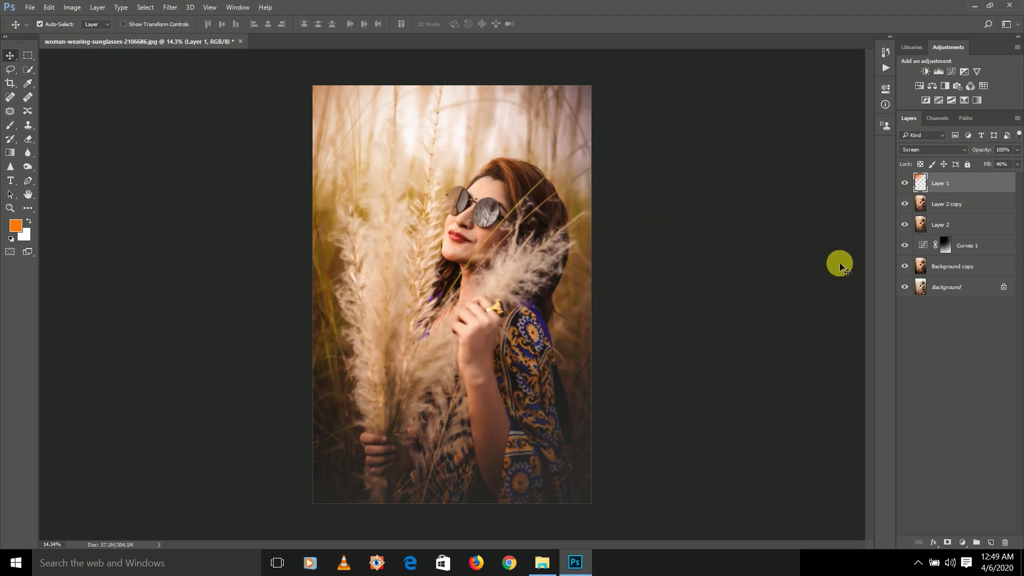
{"action": "left_click", "coordinate": [940, 268], "text": "shift"}
{"action": "key", "text": "ctrl+g"}
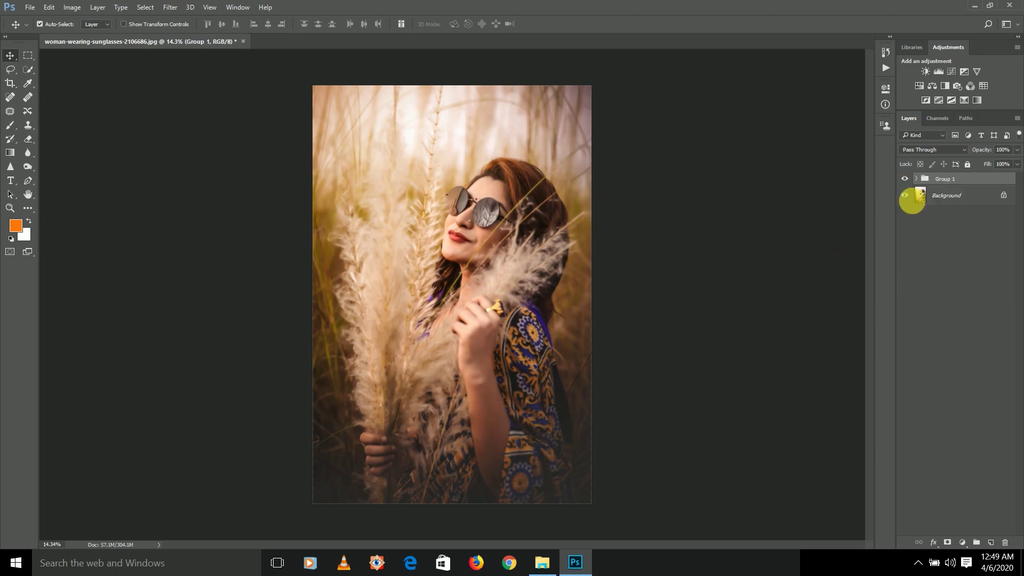
{"action": "left_click", "coordinate": [909, 180]}
{"action": "left_click", "coordinate": [910, 180]}
{"action": "left_click", "coordinate": [910, 180]}
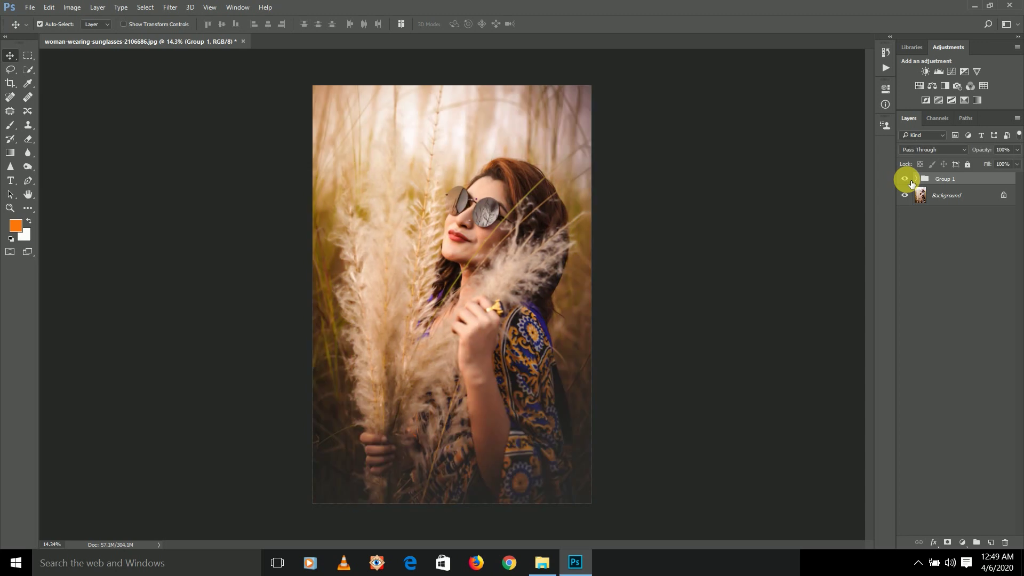